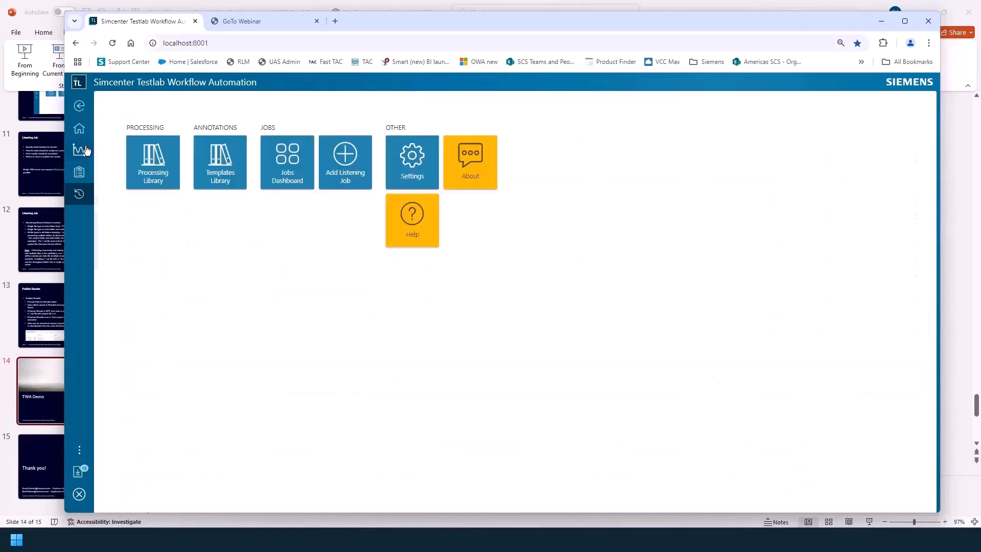
# - Review the processing library, its blank processing definition form and the annotation templates library, and return to the home page
pyautogui.click(146, 163)
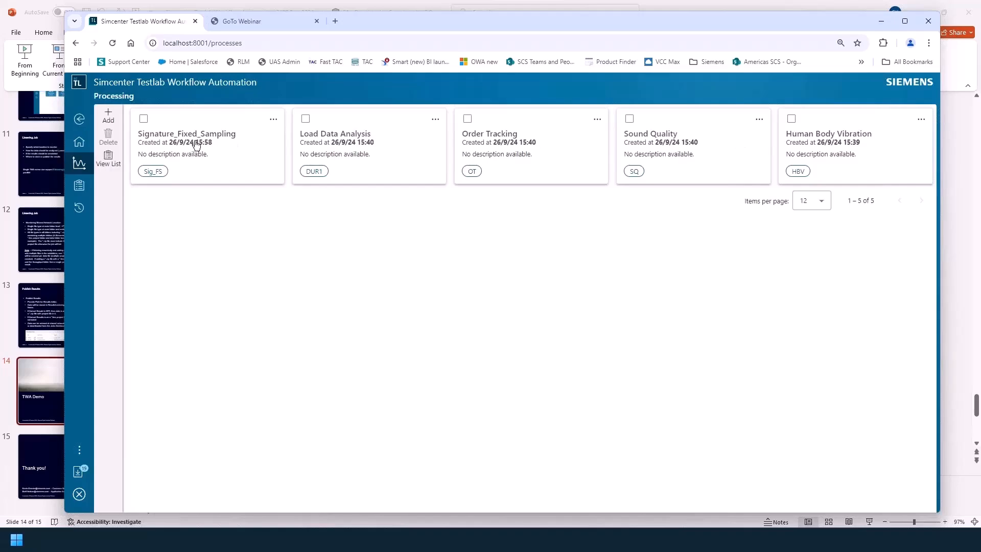
pyautogui.click(112, 116)
pyautogui.click(138, 160)
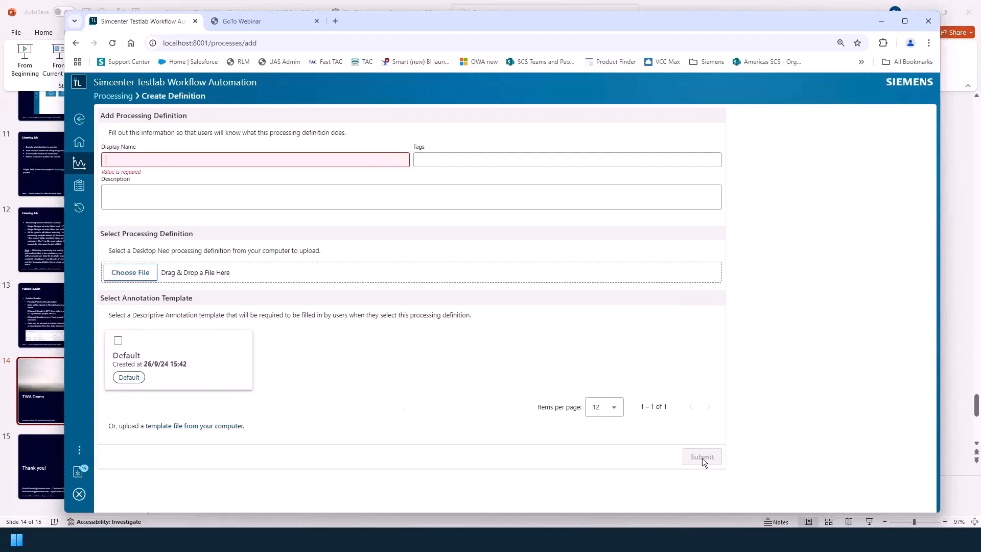
pyautogui.click(76, 43)
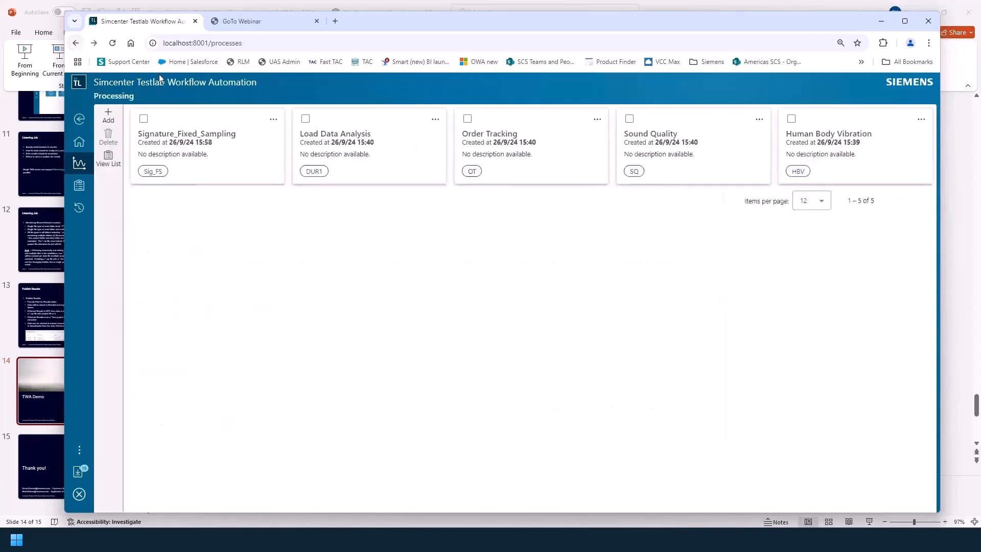
pyautogui.click(79, 185)
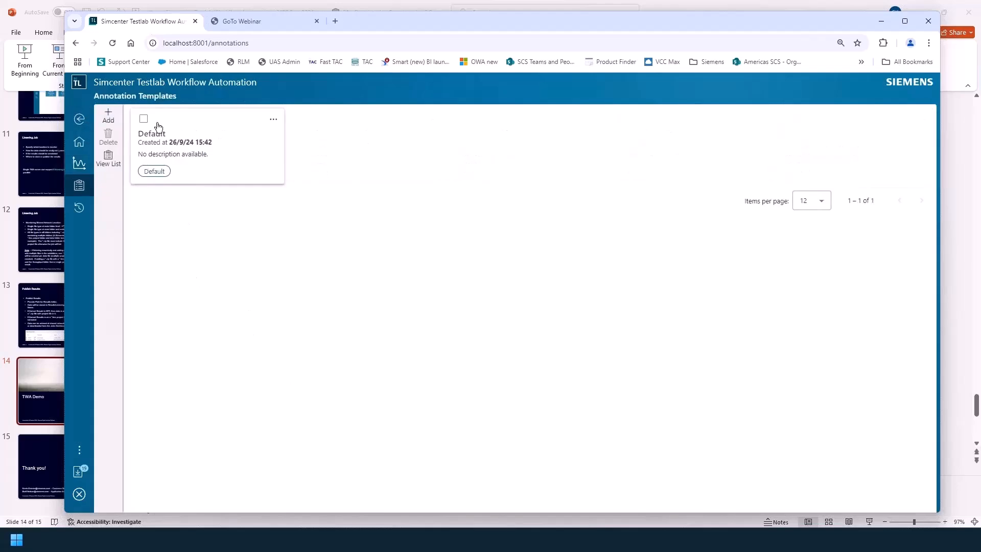
pyautogui.click(76, 43)
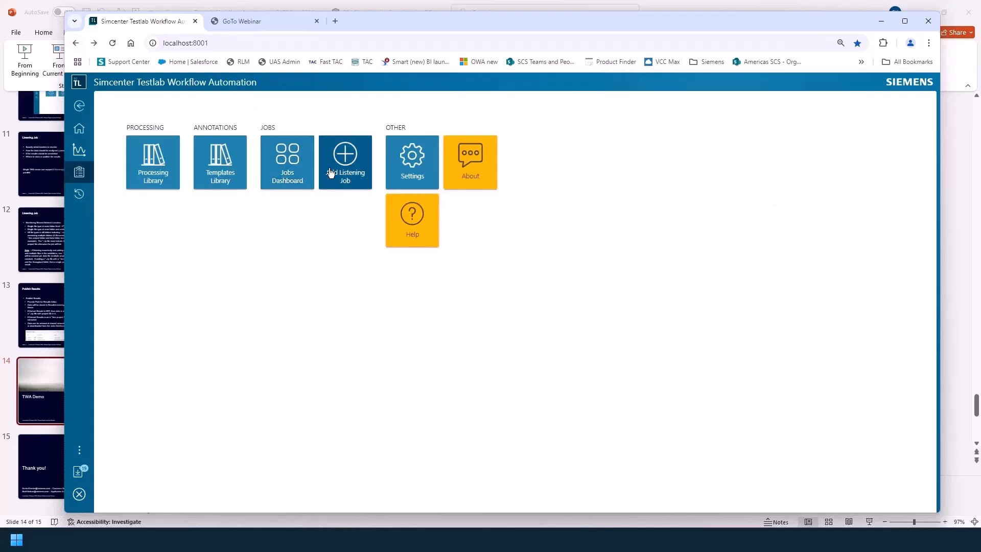
# - In the jobs dashboard, resume the Human Body Vibration and Signature_FS listening jobs and pause Signature_Analysis_Recursive
pyautogui.click(285, 171)
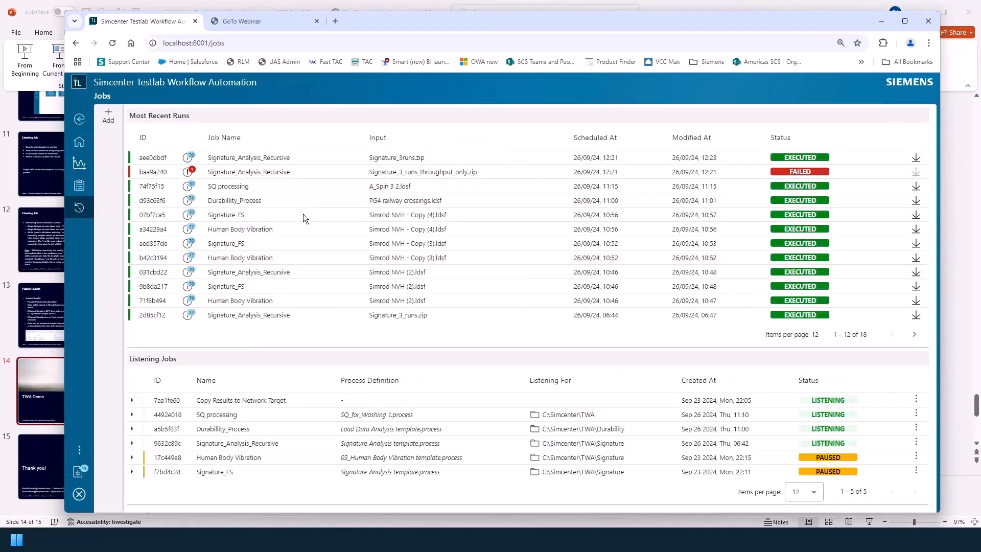
pyautogui.click(916, 456)
pyautogui.click(893, 376)
pyautogui.click(916, 470)
pyautogui.click(892, 393)
pyautogui.click(916, 442)
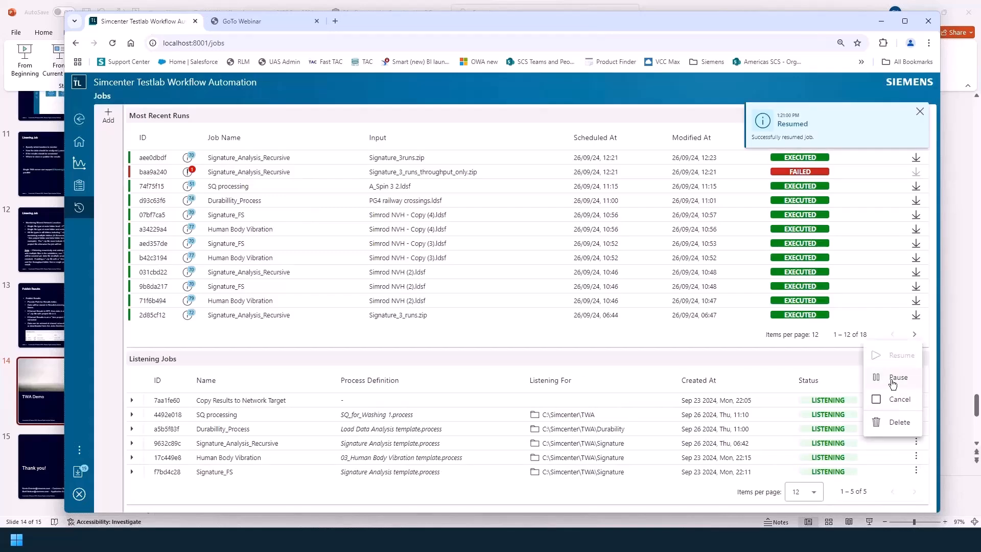
pyautogui.click(898, 378)
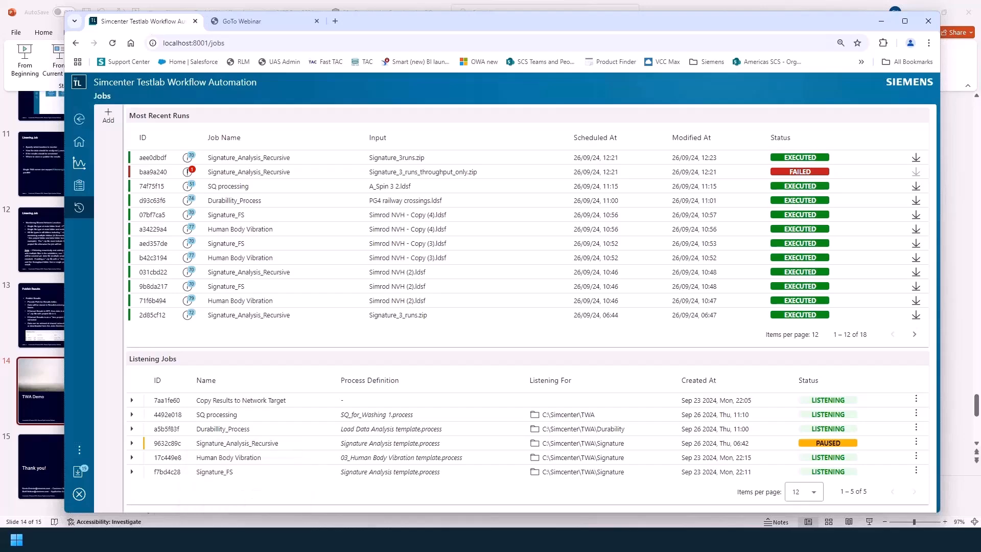
# - Switch to the File Explorer window showing C:\Simcenter\TWA and place it over the jobs dashboard
pyautogui.moveTo(177, 540)
pyautogui.click(211, 506)
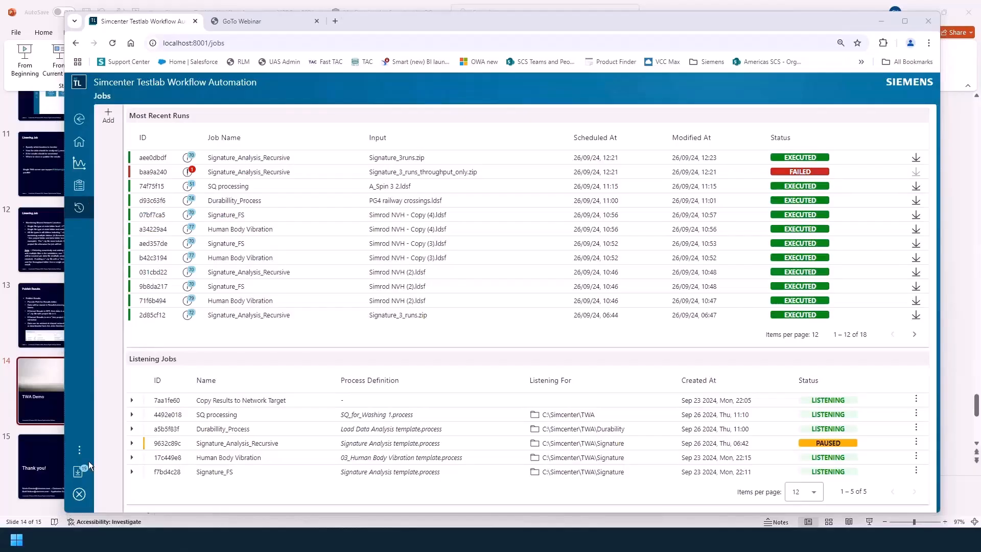
pyautogui.moveTo(89, 461); pyautogui.dragTo(328, 526)
pyautogui.moveTo(457, 526); pyautogui.dragTo(372, 21)
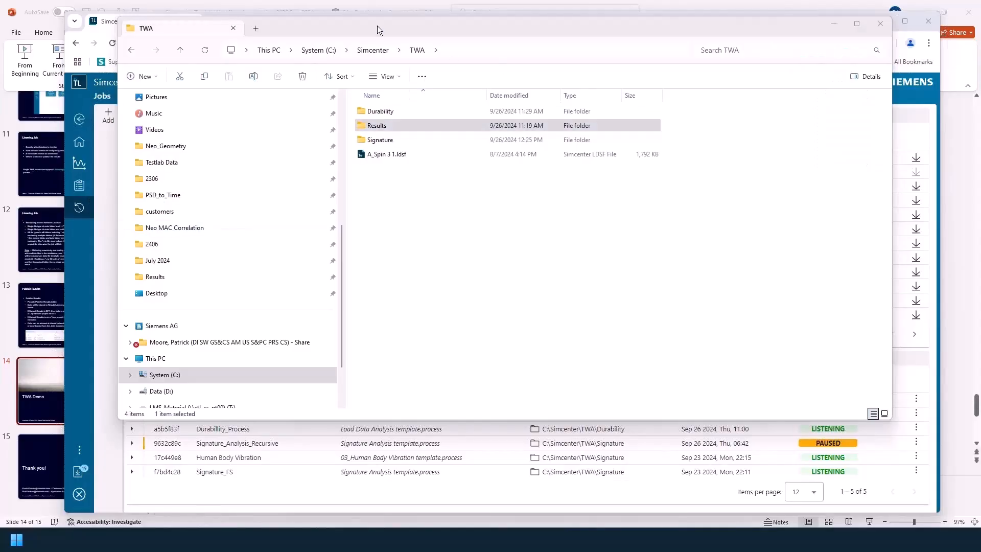
pyautogui.moveTo(377, 25); pyautogui.dragTo(307, 46)
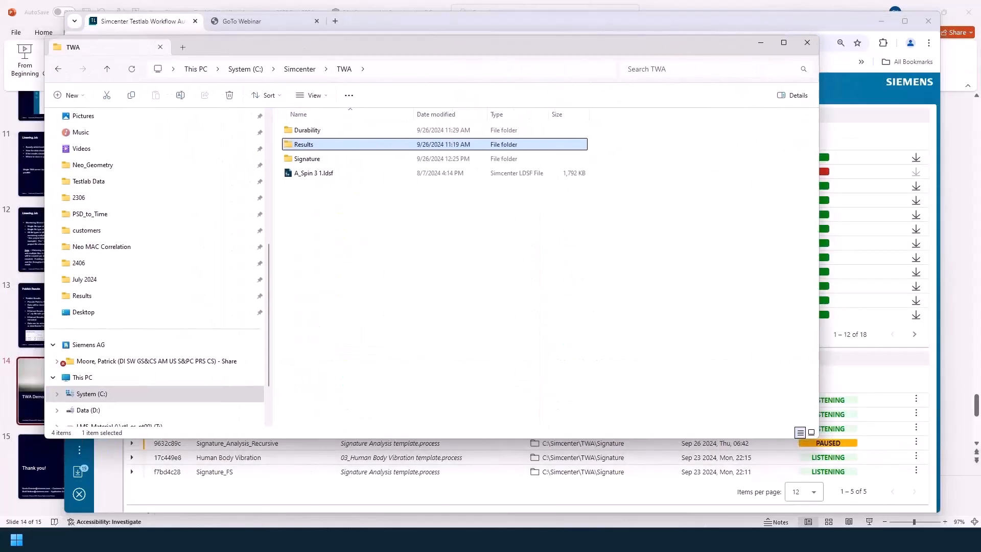
# - Copy A_Spin 3 2.ldsf from the Data and Processes folder into the TWA folder and return to the jobs dashboard
pyautogui.moveTo(176, 540)
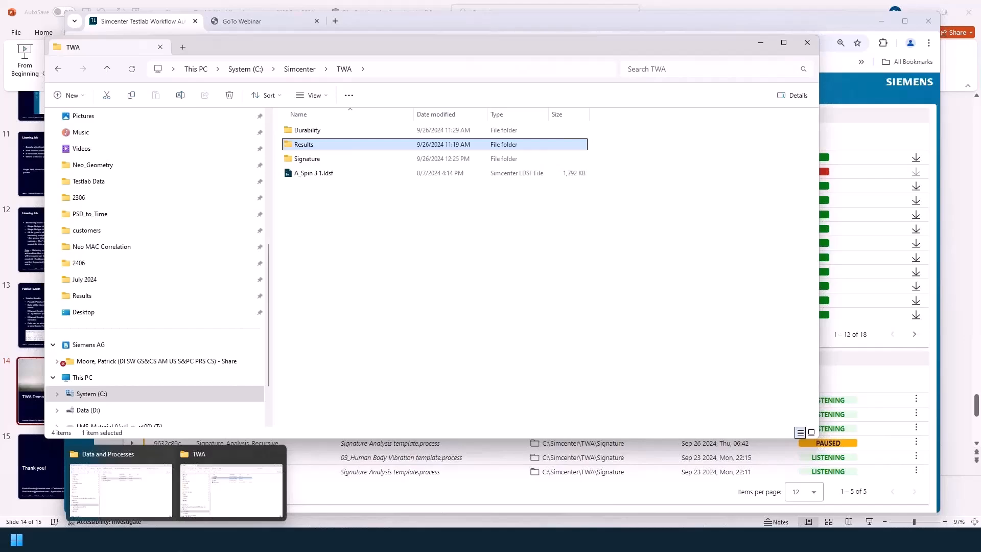
pyautogui.click(143, 504)
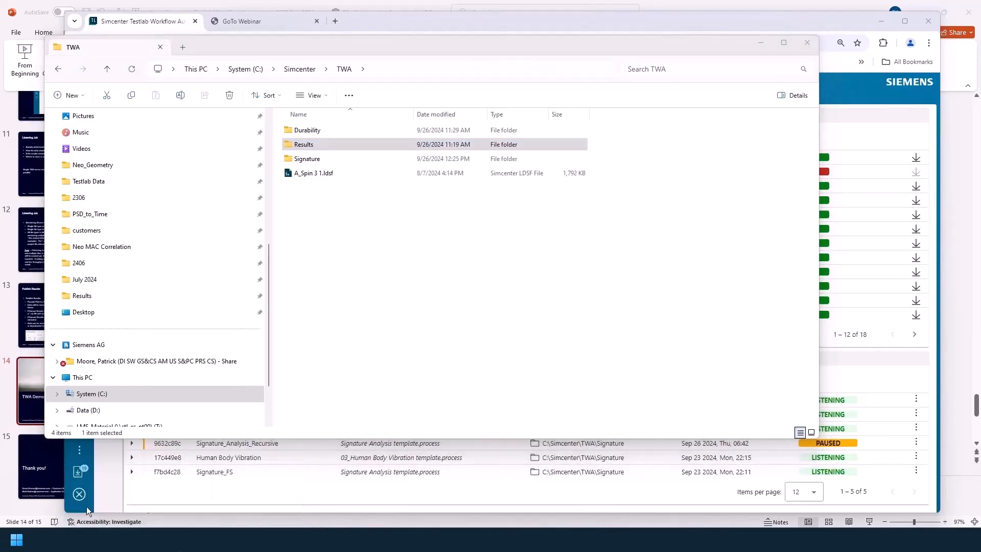
pyautogui.moveTo(87, 507); pyautogui.dragTo(366, 242)
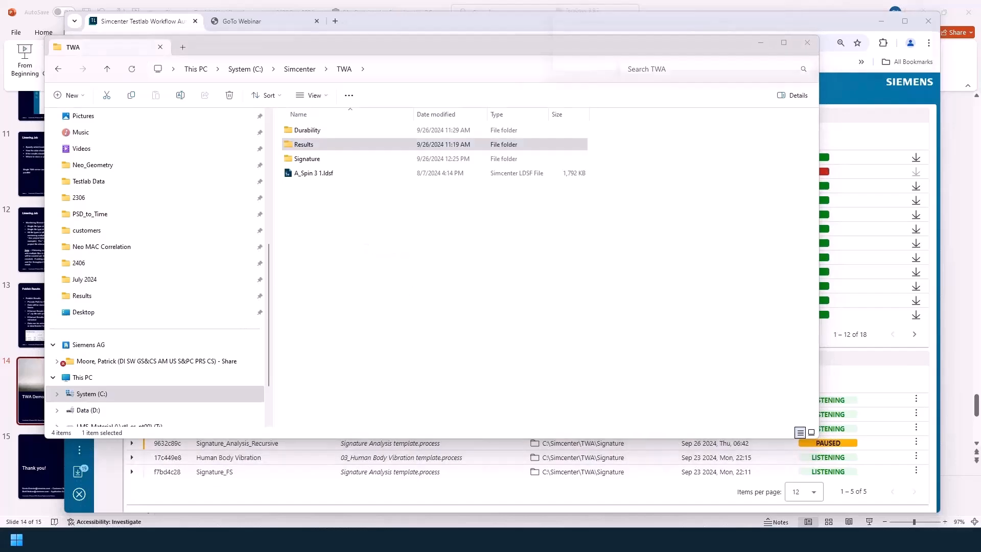
pyautogui.click(850, 133)
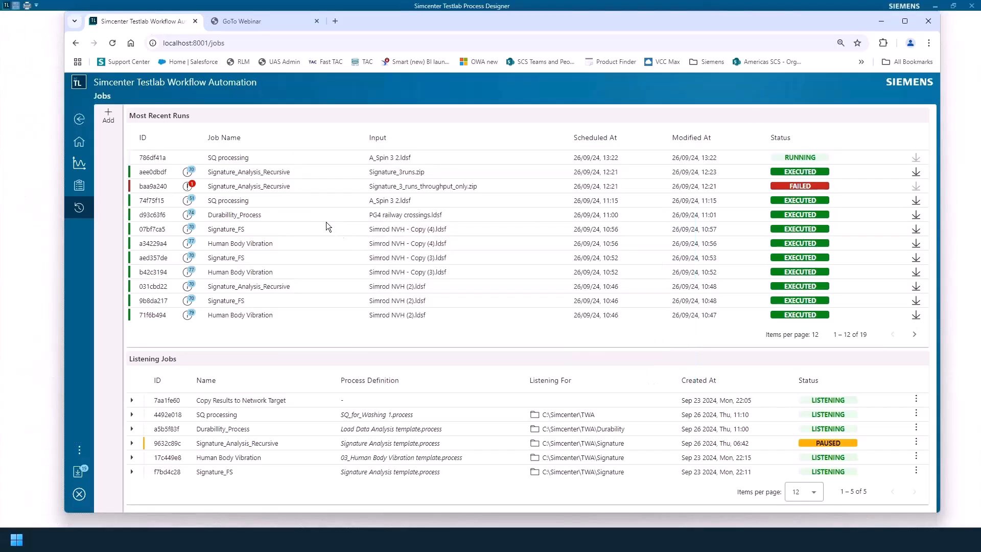
# - In File Explorer, open the SQ processing results folder under C:\Simcenter\TWA\Results
pyautogui.click(35, 183)
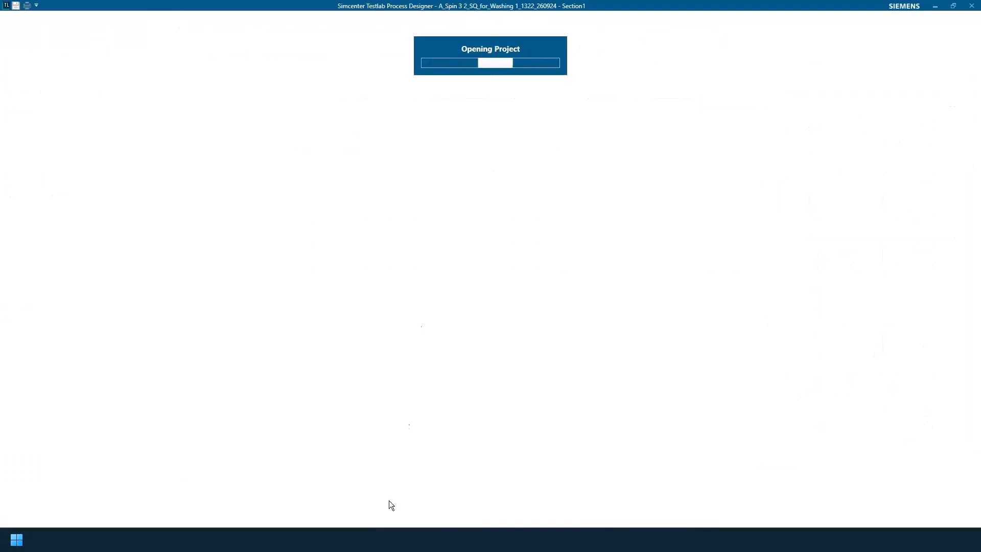
pyautogui.moveTo(176, 540)
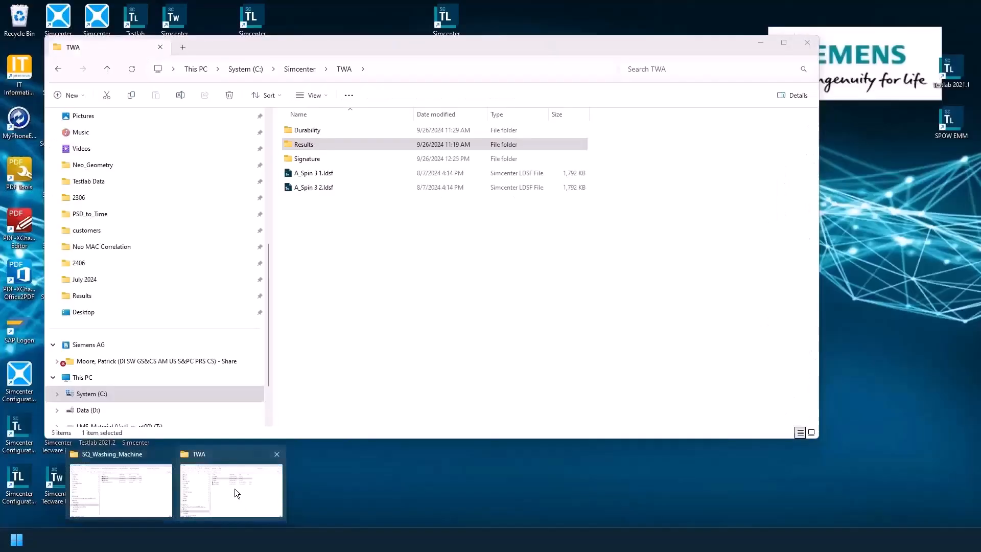
pyautogui.click(235, 488)
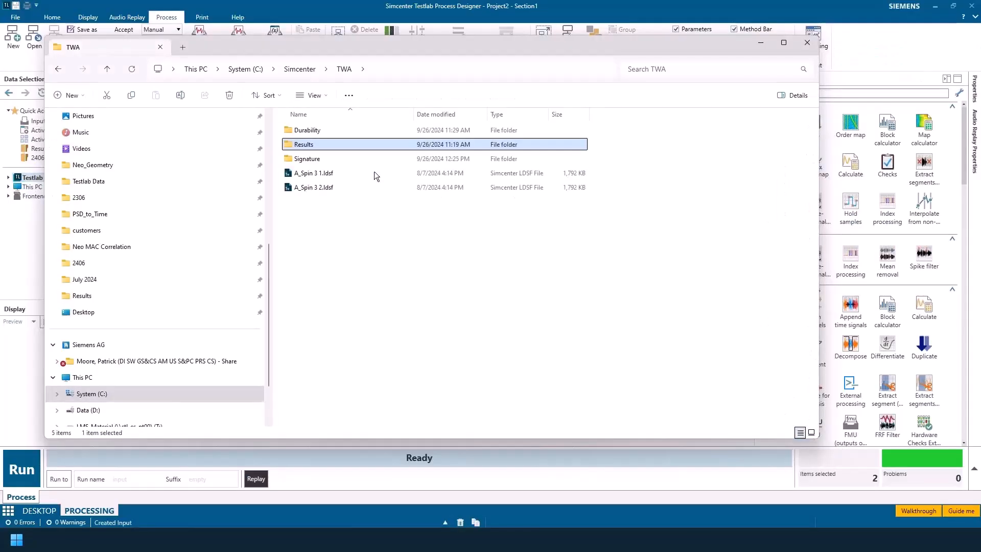
pyautogui.doubleClick(311, 145)
pyautogui.doubleClick(321, 172)
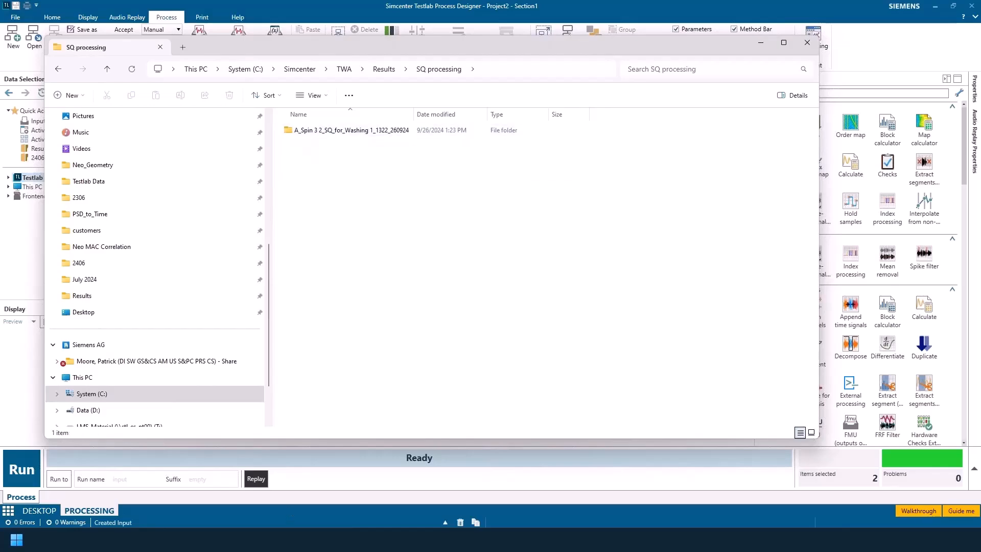
# - Switch to Simcenter Testlab Desktop Neo, activate the 04_Sound Quality Analysis section and display its process
pyautogui.moveTo(378, 539)
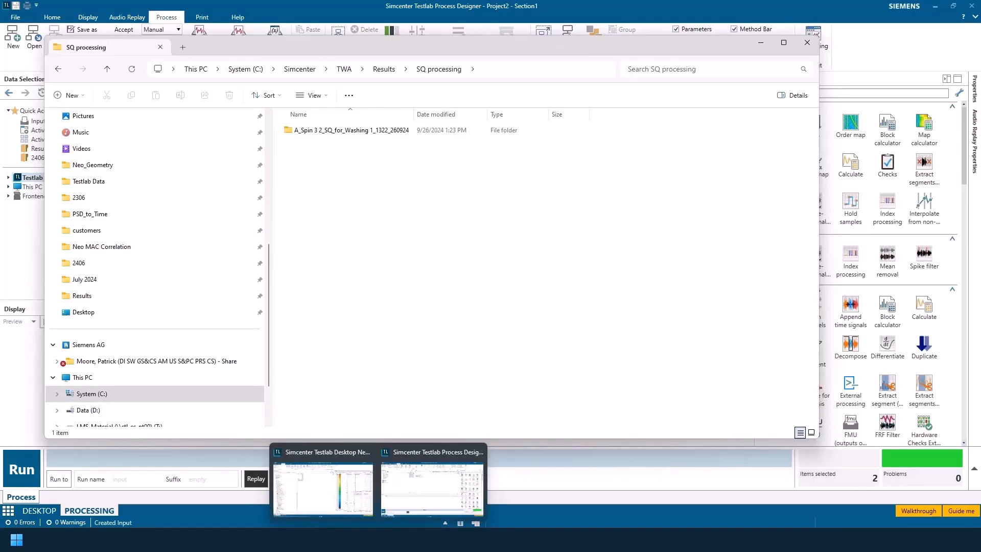
pyautogui.click(332, 507)
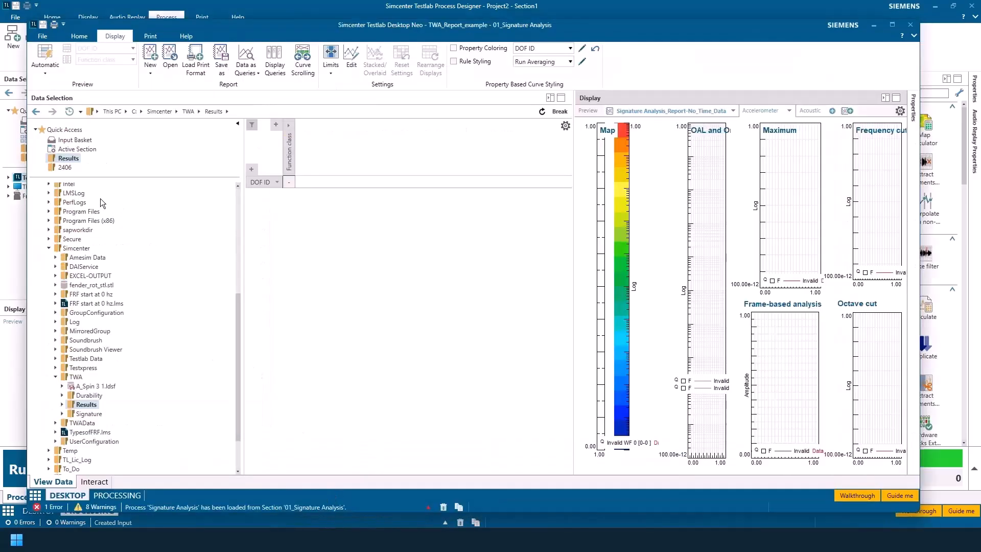
pyautogui.scroll(8, 94, 198)
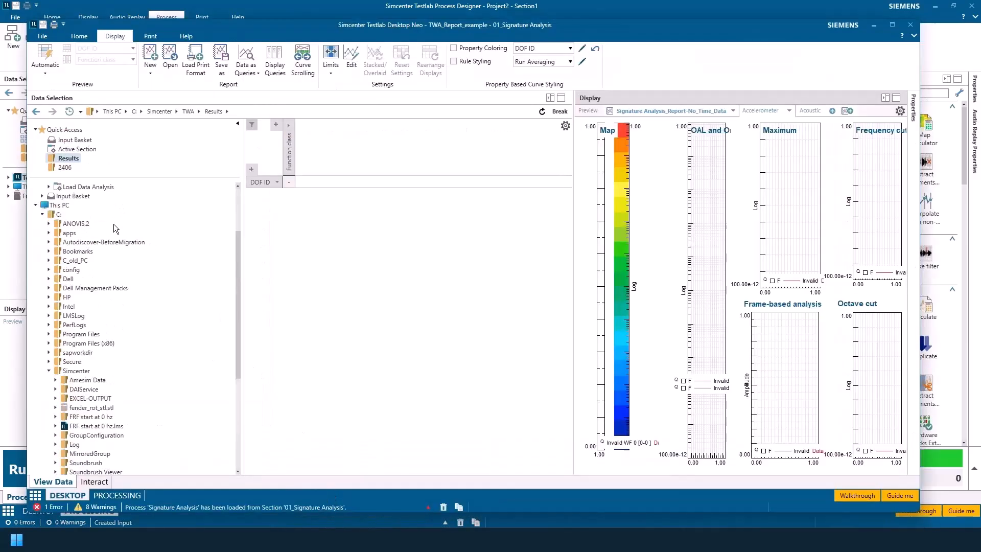
pyautogui.click(81, 38)
pyautogui.click(100, 48)
pyautogui.click(101, 101)
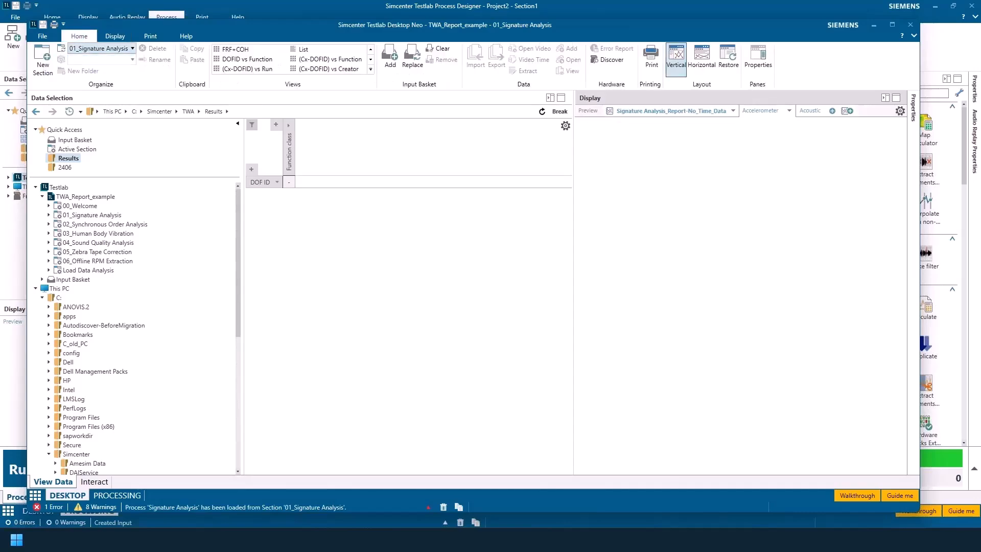
pyautogui.click(121, 497)
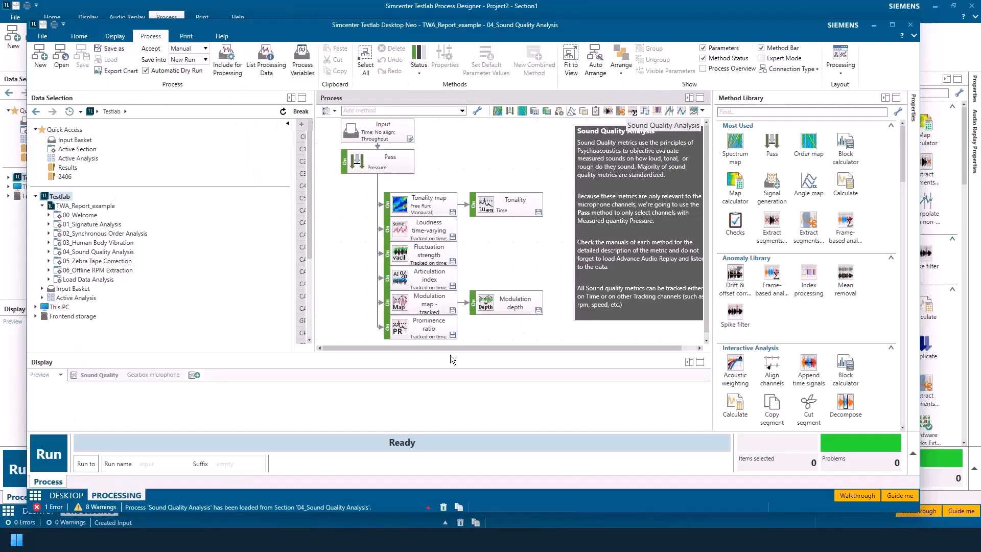
# - Activate the 01_Signature Analysis section and examine the methods in its process
pyautogui.click(78, 38)
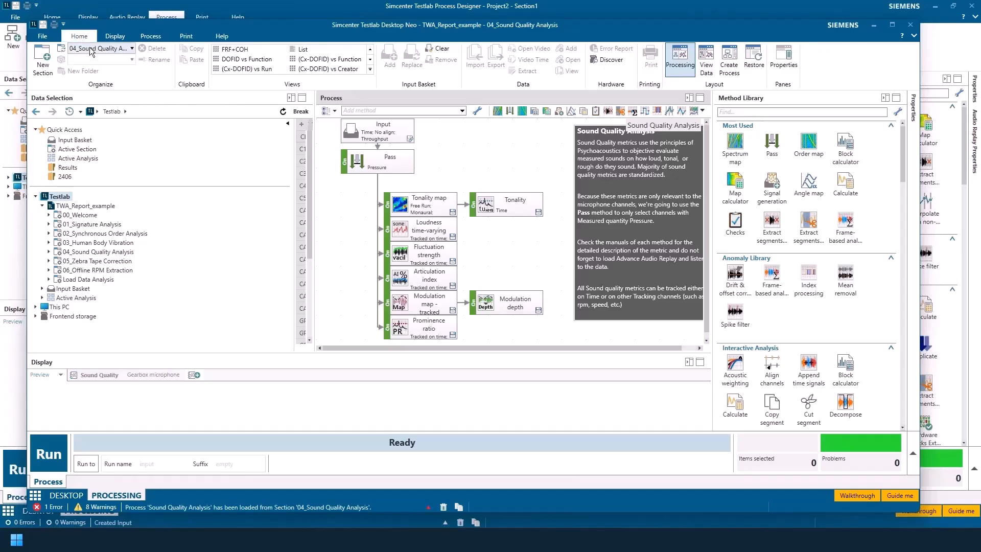
pyautogui.click(93, 49)
pyautogui.click(94, 71)
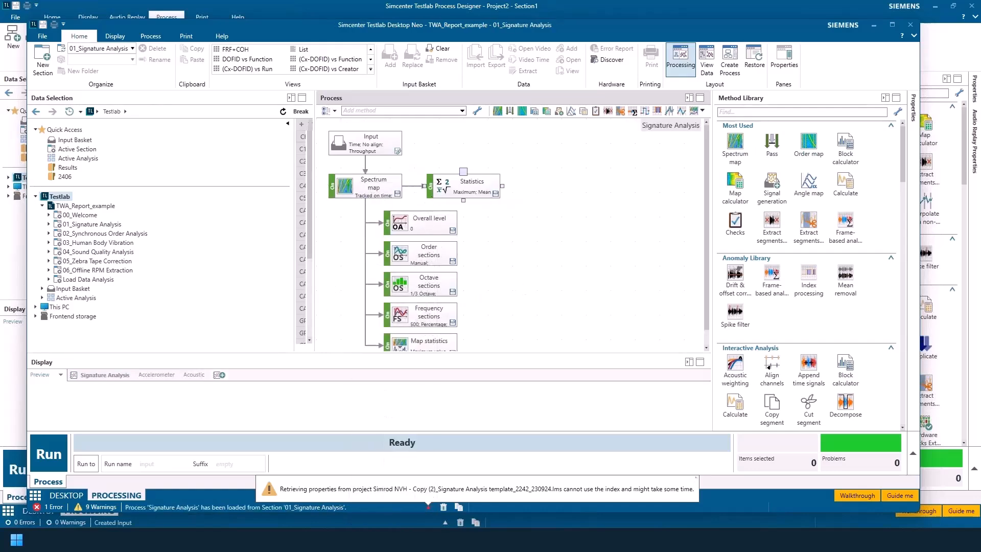
pyautogui.scroll(-1, 480, 263)
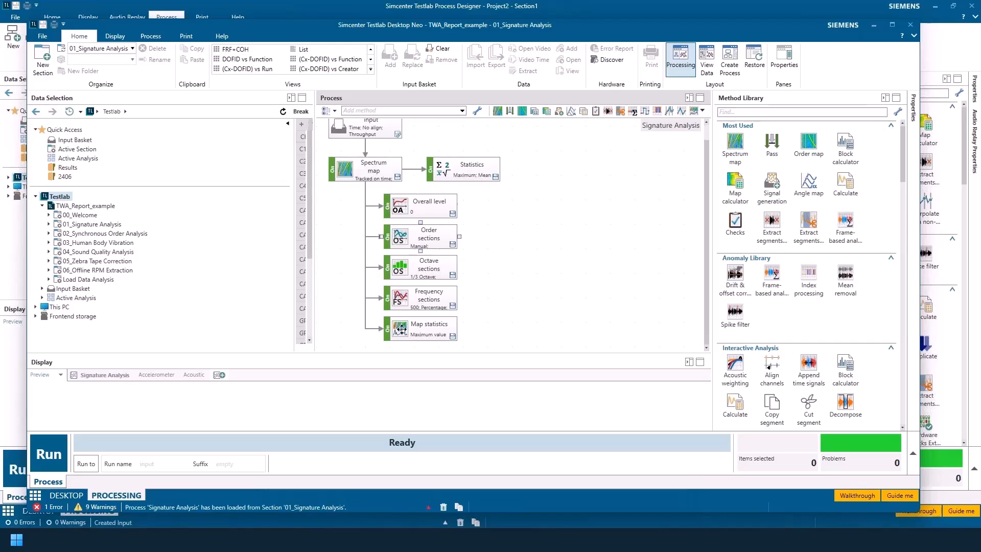
# - Activate the 03_Human Body Vibration section to view its process, and select 00_Welcome as the active section
pyautogui.click(92, 49)
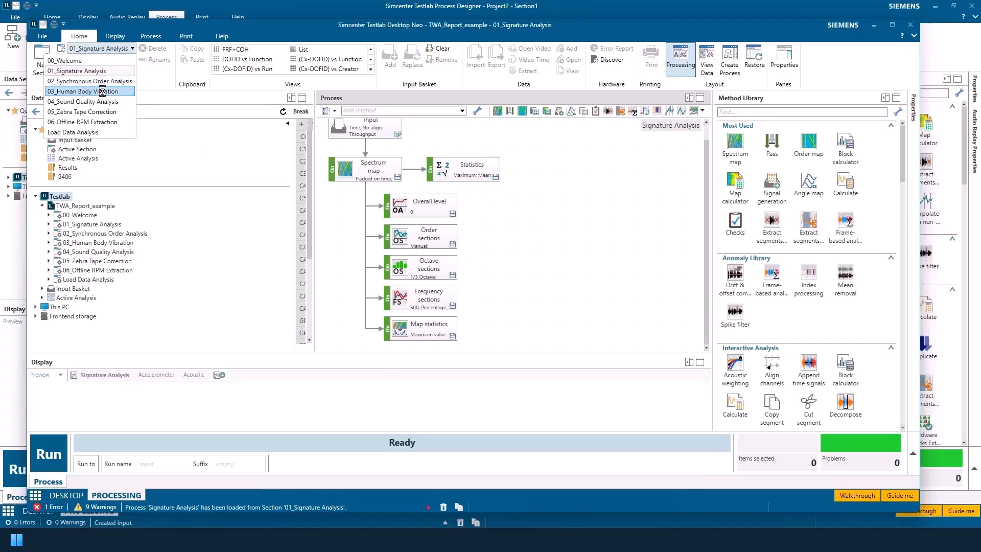
pyautogui.click(581, 212)
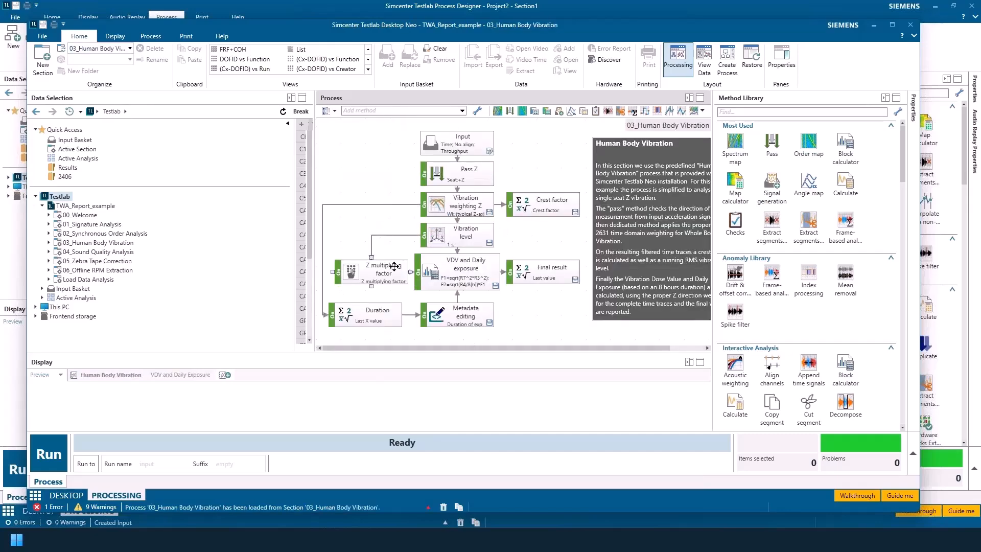
pyautogui.click(83, 52)
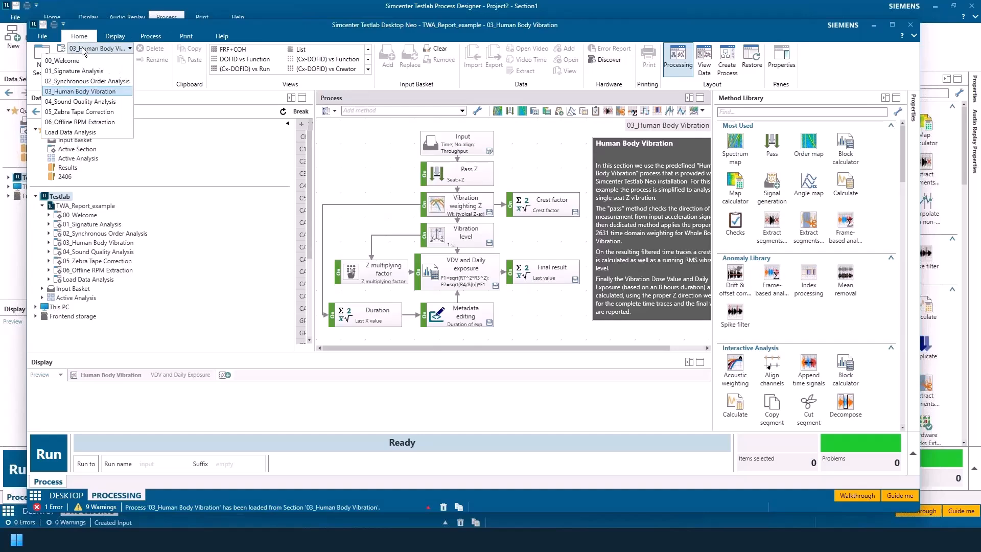
pyautogui.click(68, 60)
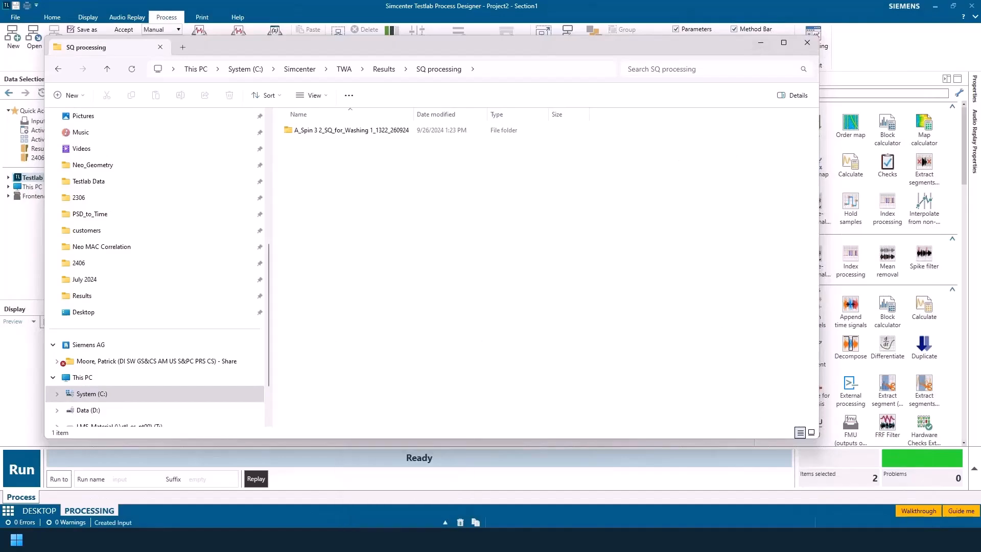
# - Check the listening jobs' monitored folders, place Simrod NVH.ldsf in C:\Simcenter\TWA\Signature, and return to the jobs dashboard
pyautogui.moveTo(266, 539)
pyautogui.click(265, 489)
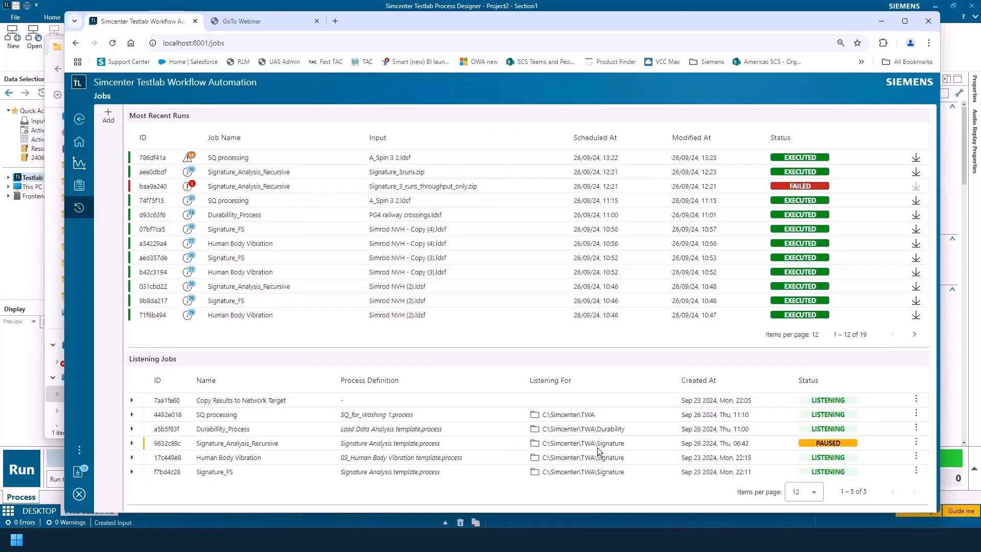
pyautogui.moveTo(602, 443)
pyautogui.mouseDown()
pyautogui.moveTo(619, 458)
pyautogui.moveTo(599, 462)
pyautogui.moveTo(629, 471)
pyautogui.mouseUp()
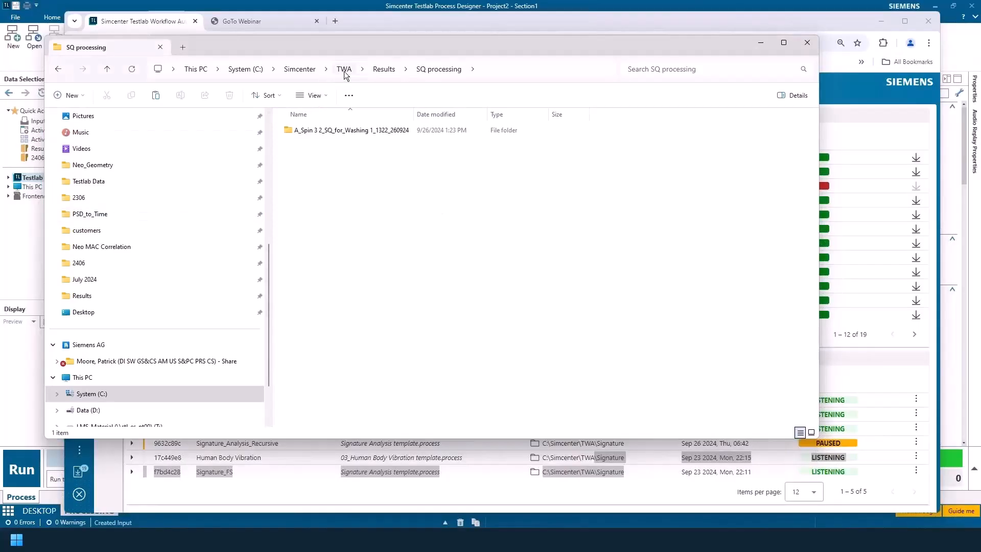
pyautogui.click(344, 70)
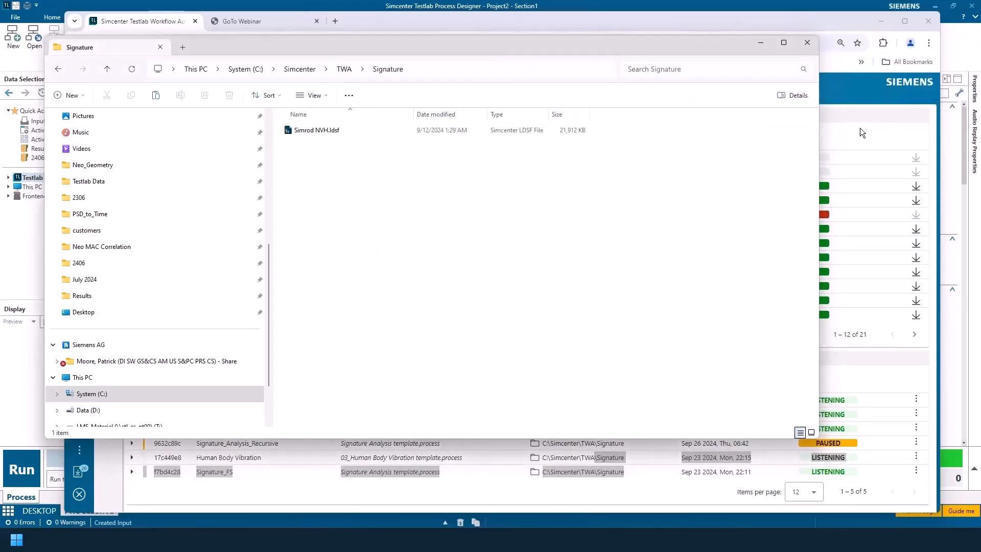
pyautogui.click(859, 127)
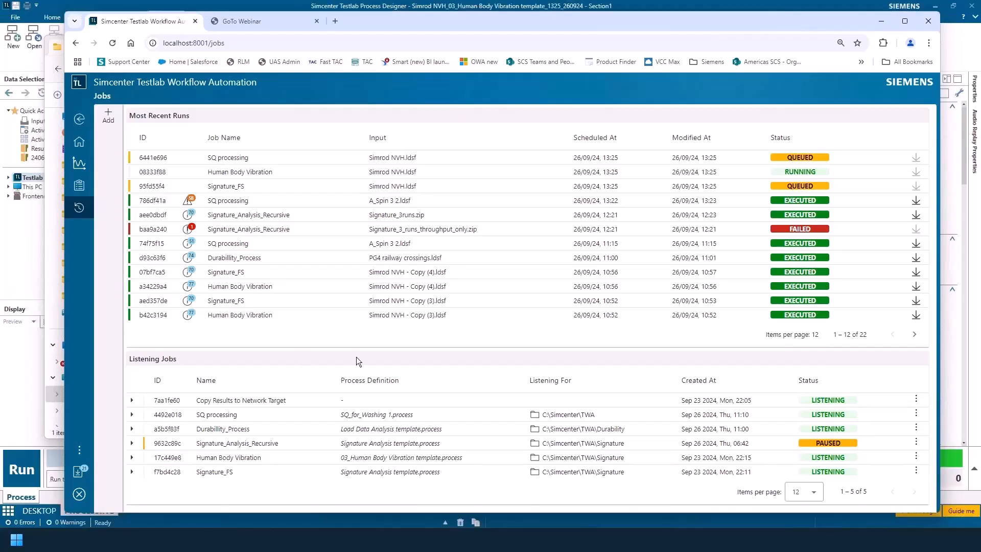
# - Switch to Simcenter Testlab Process Designer to watch the automated processing, and return to the Workflow Automation jobs dashboard
pyautogui.moveTo(378, 539)
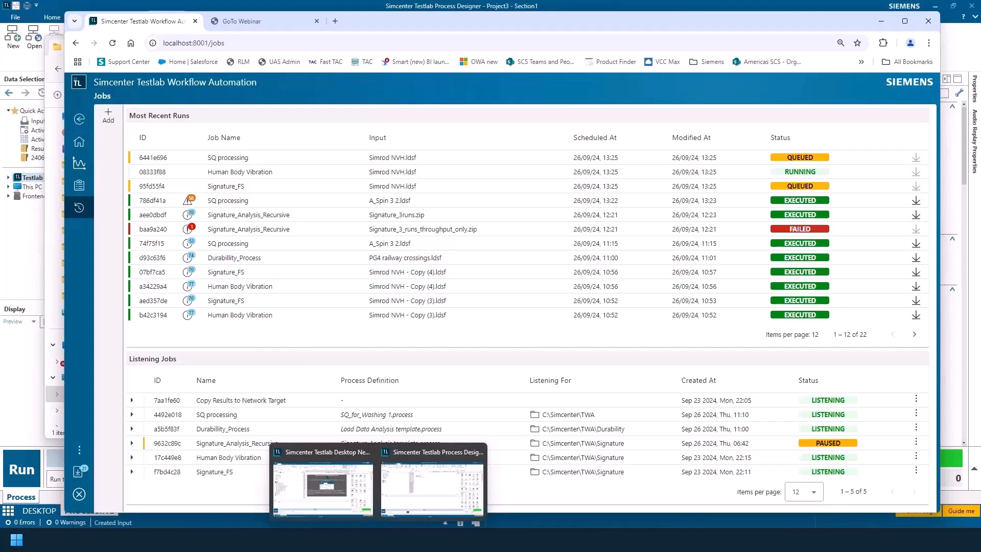
pyautogui.click(413, 498)
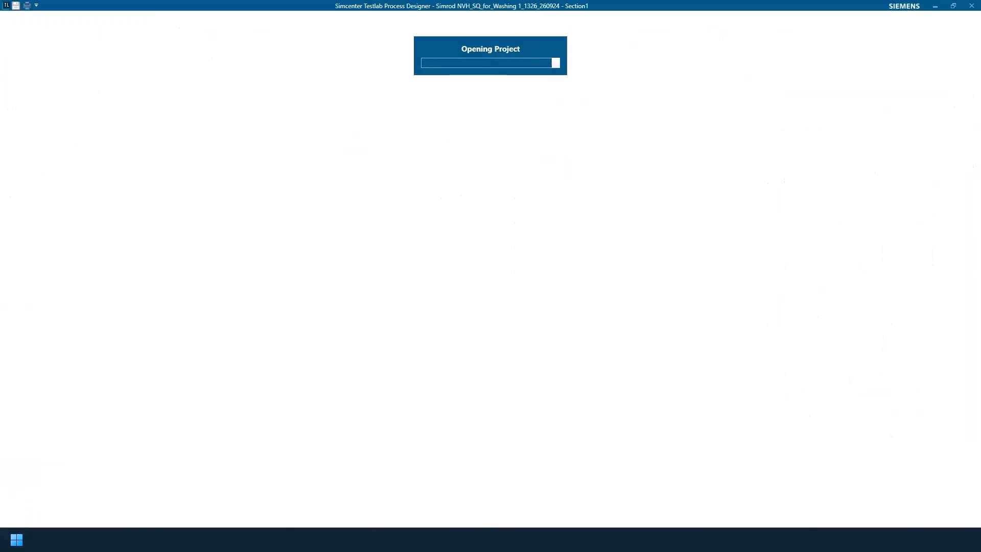
pyautogui.moveTo(268, 539)
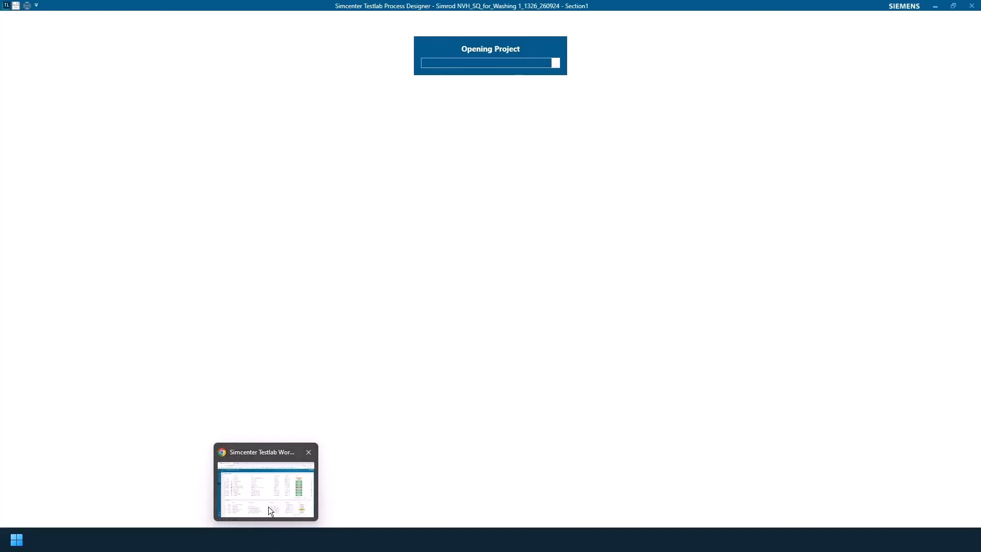
pyautogui.click(268, 507)
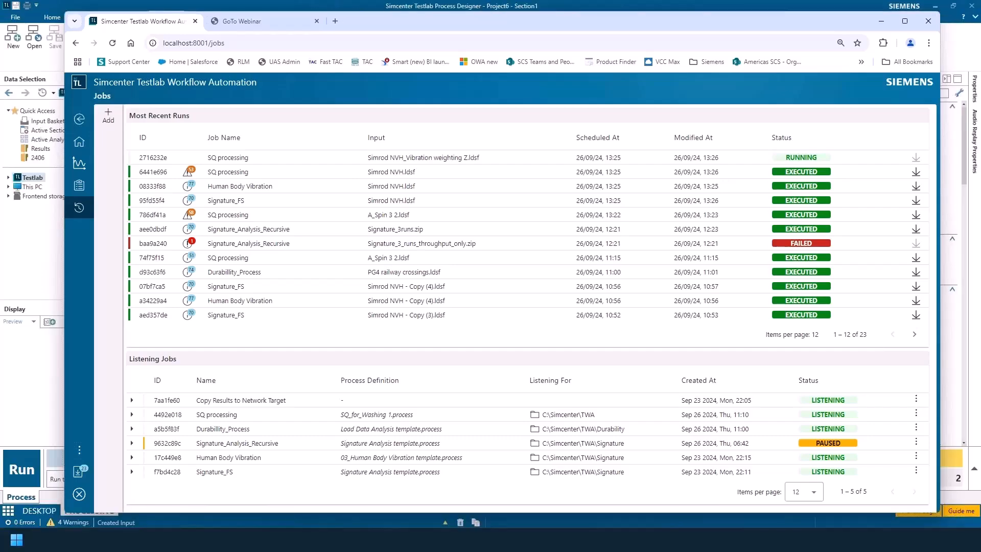
# - Examine the run folders in Section1 of Signature_3_runs in File Explorer, and return to the parent Signature folder with the zip archive
pyautogui.moveTo(0, 350)
pyautogui.mouseDown()
pyautogui.moveTo(399, 328)
pyautogui.moveTo(633, 133)
pyautogui.moveTo(557, 94)
pyautogui.mouseUp()
pyautogui.doubleClick(428, 179)
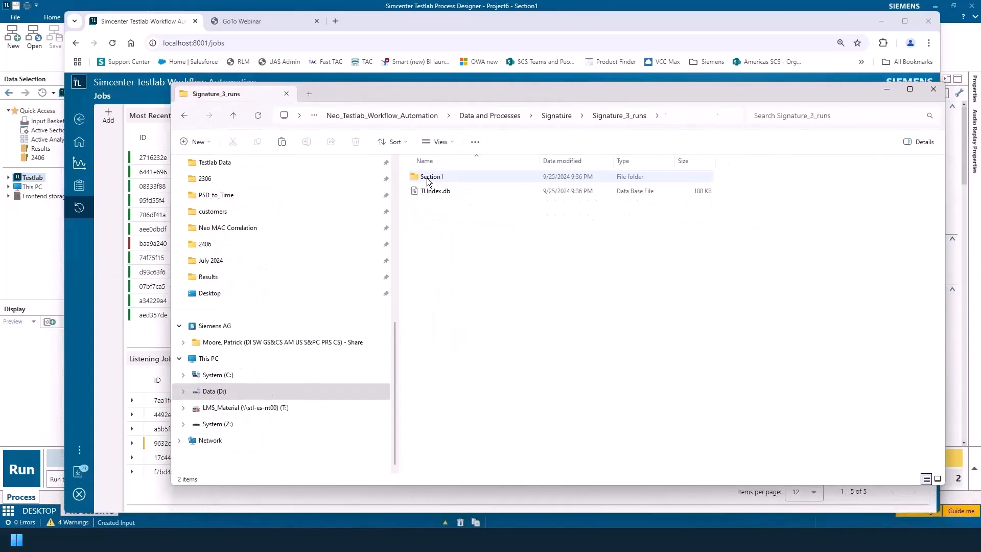
pyautogui.doubleClick(429, 177)
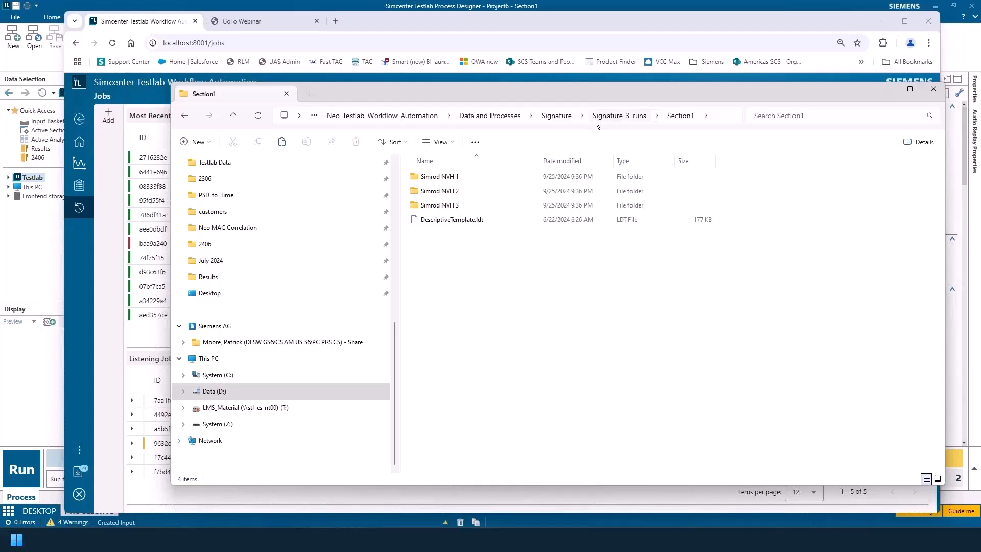
pyautogui.click(557, 116)
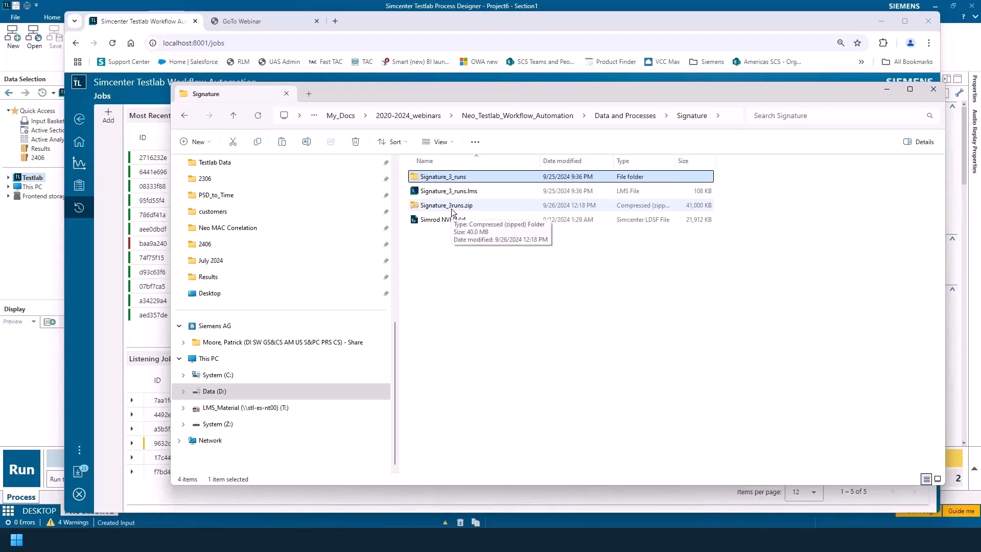
pyautogui.moveTo(494, 96); pyautogui.dragTo(1, 154)
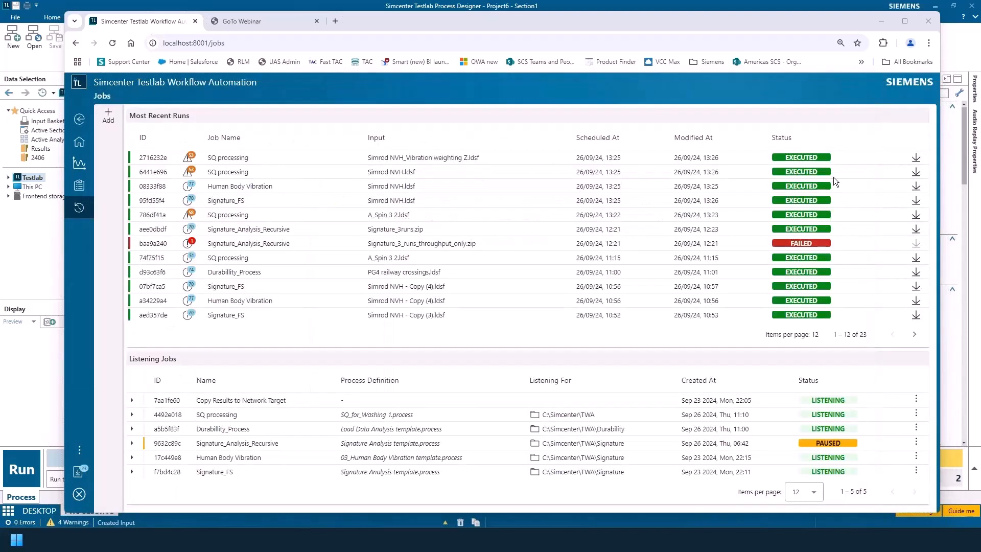
# - Place Signature_3runs.zip in the monitored folder C:\Simcenter\TWA\Signature and return to the jobs dashboard
pyautogui.moveTo(754, 145); pyautogui.dragTo(742, 190)
pyautogui.moveTo(177, 540)
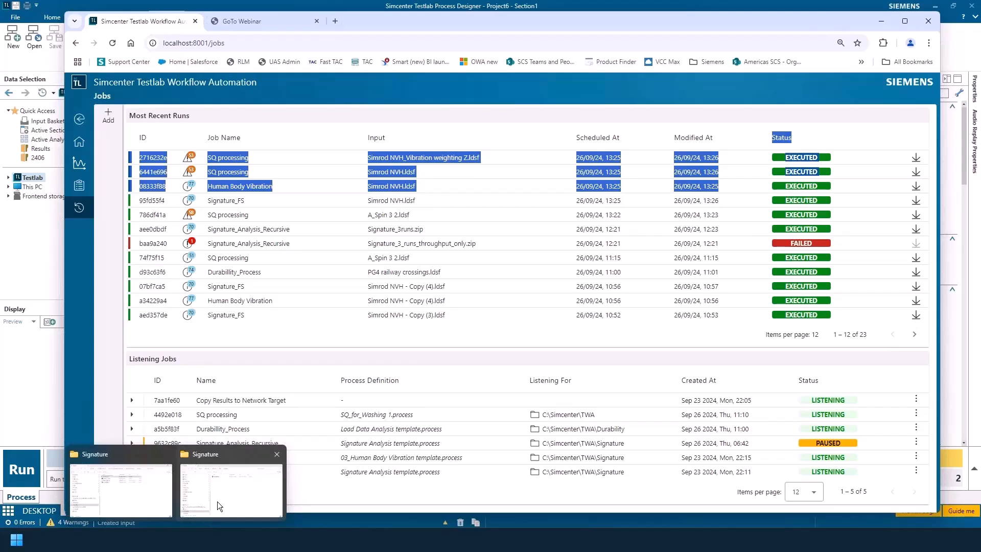
pyautogui.click(217, 501)
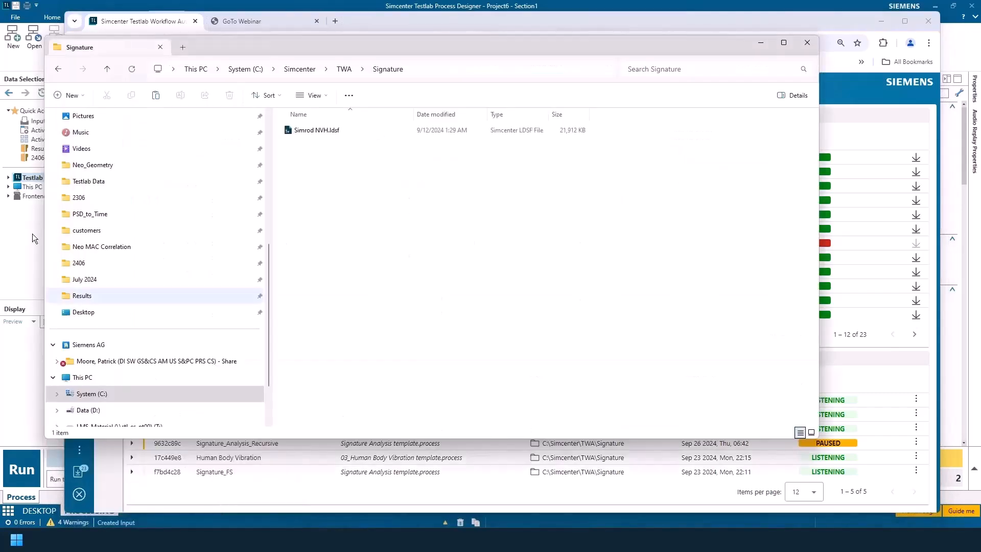
pyautogui.moveTo(1, 388)
pyautogui.mouseDown()
pyautogui.moveTo(197, 375)
pyautogui.moveTo(391, 273)
pyautogui.mouseUp()
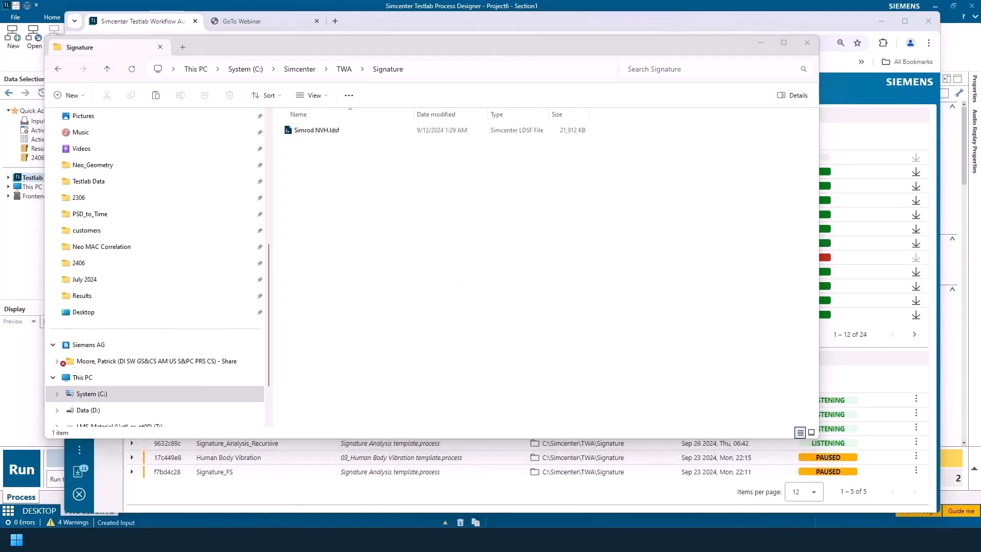
pyautogui.click(862, 132)
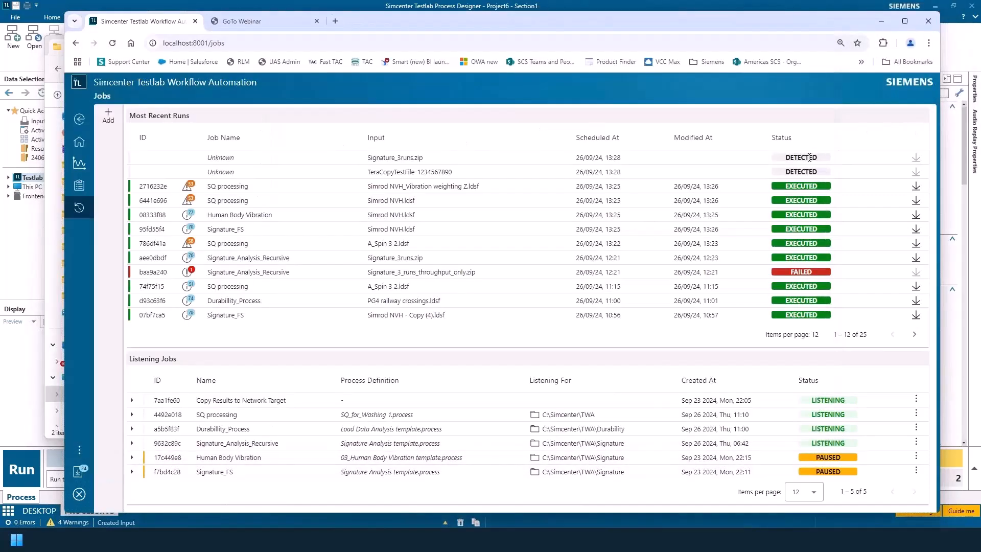
# - Switch to Simcenter Testlab Desktop Neo with the TWA_Report_example project
pyautogui.hotkey('alt', 'Tab')
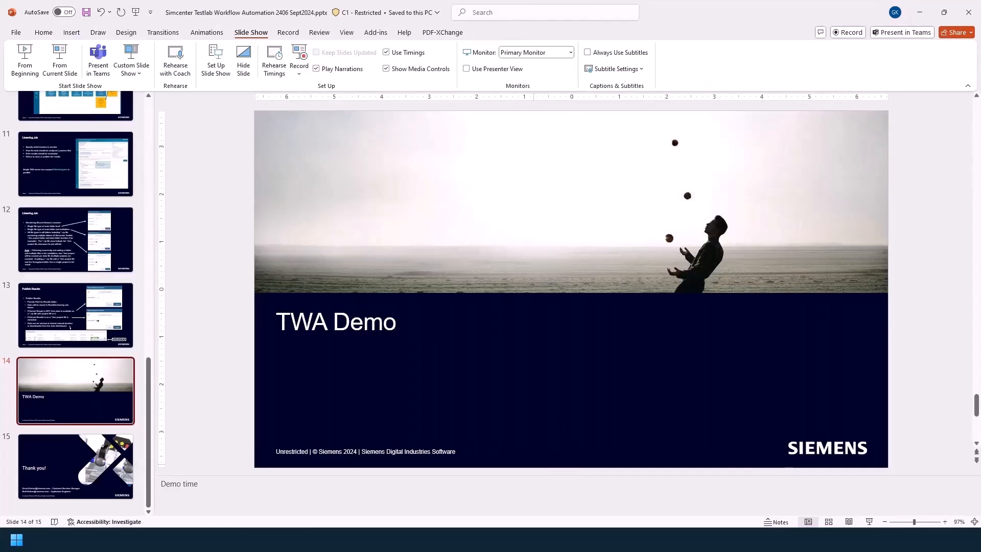
pyautogui.moveTo(266, 540)
pyautogui.moveTo(377, 539)
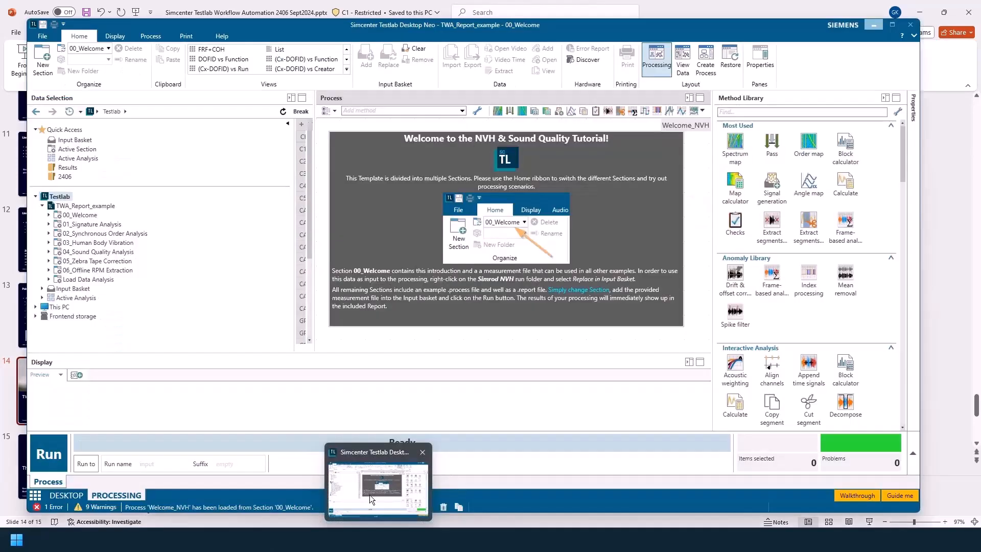
pyautogui.click(369, 494)
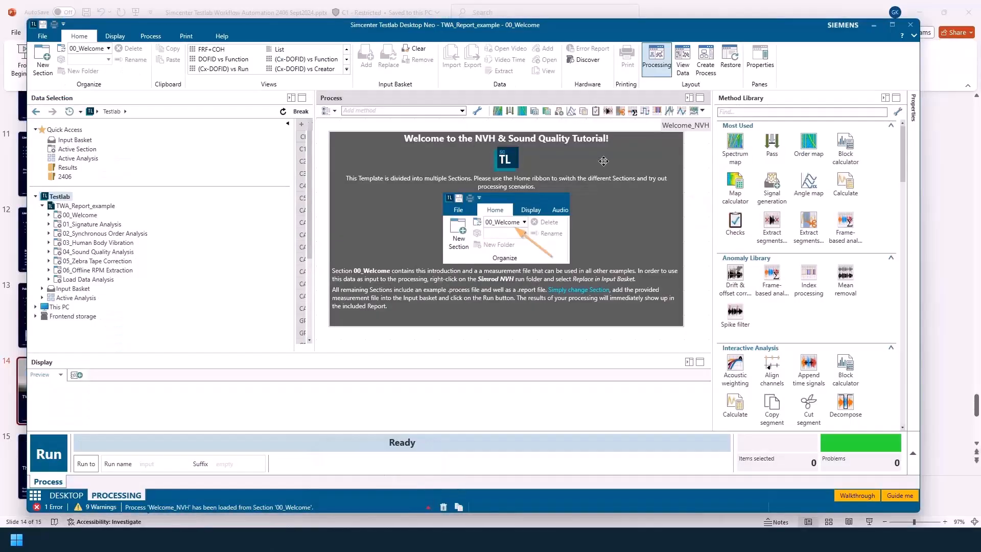
pyautogui.moveTo(378, 540)
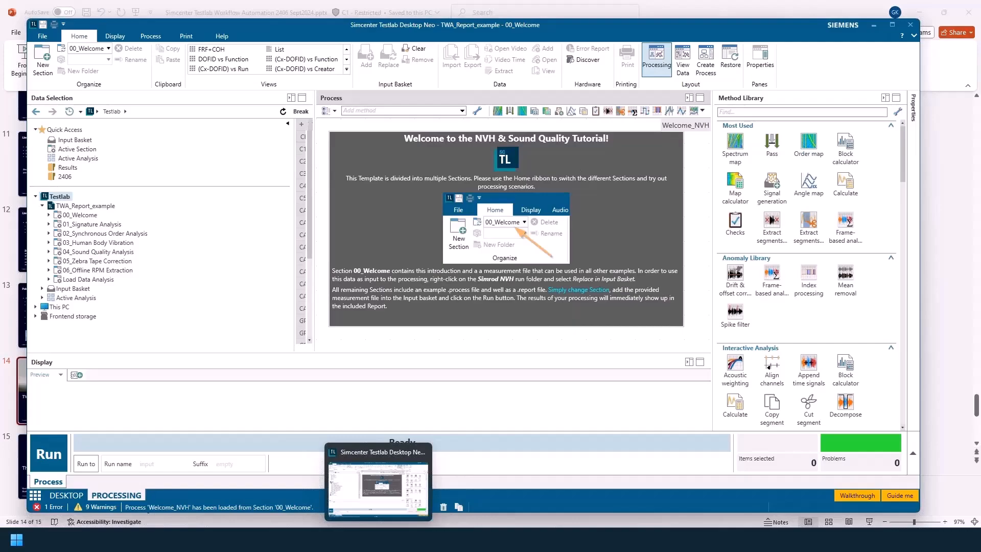
pyautogui.click(366, 485)
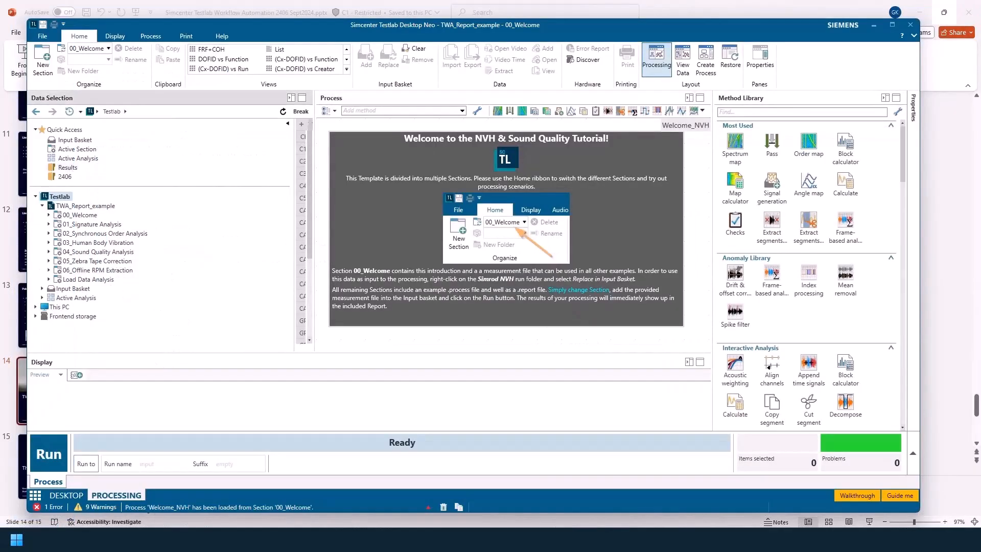
# - Browse the TWA Results folder through Signature_FS and Human Body Vibration to Simrod NVH_03_Human Body Vibration template_1325_260924.lms and select it
pyautogui.click(68, 167)
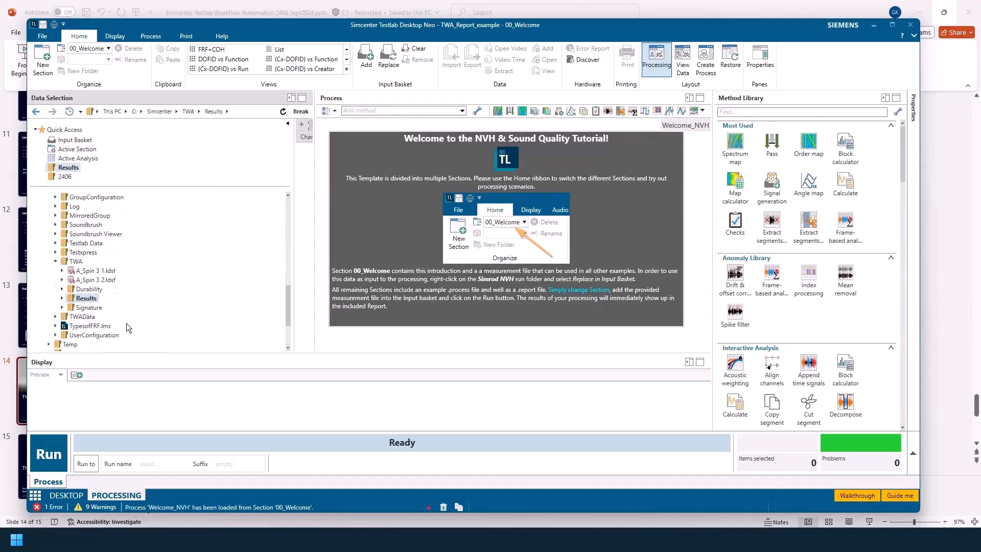
pyautogui.doubleClick(92, 299)
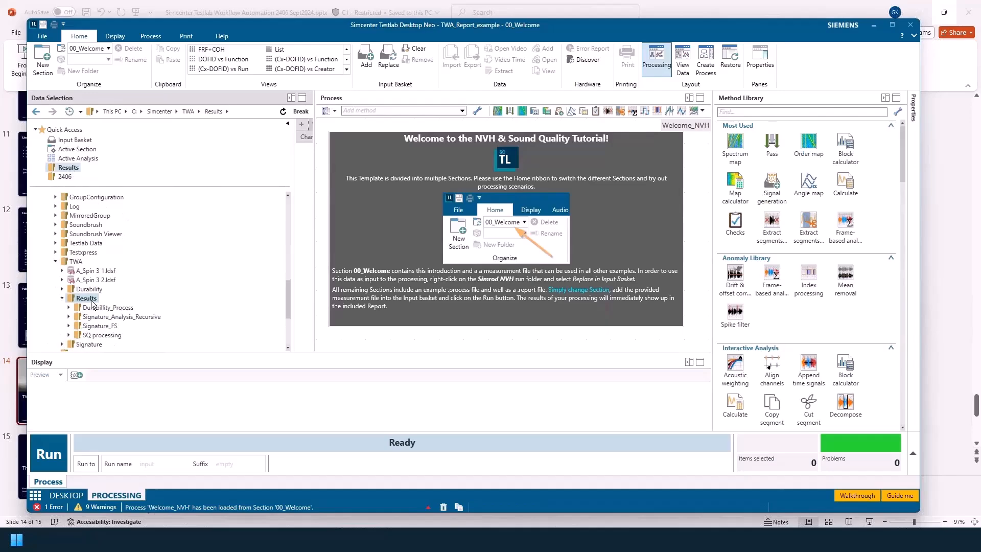
pyautogui.doubleClick(131, 320)
pyautogui.doubleClick(134, 327)
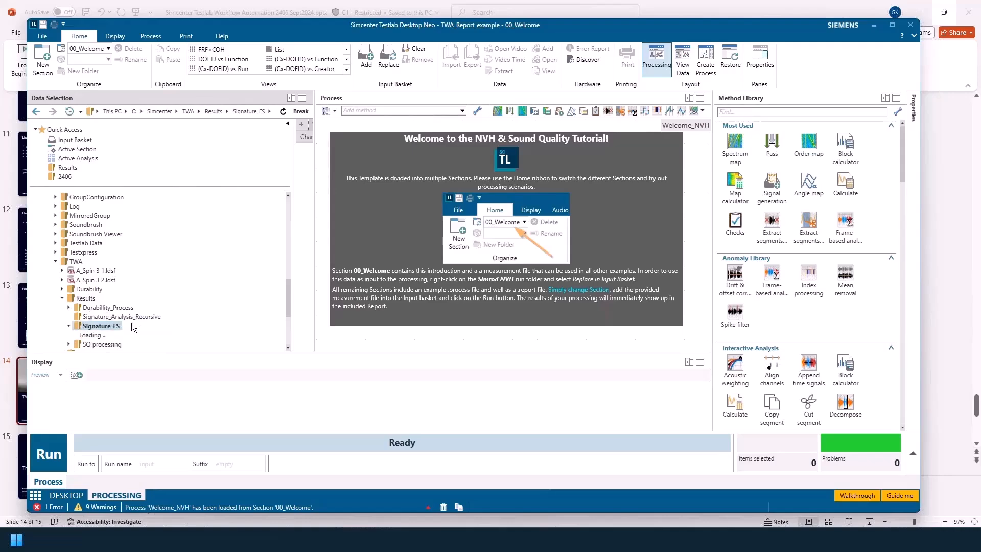
pyautogui.click(122, 310)
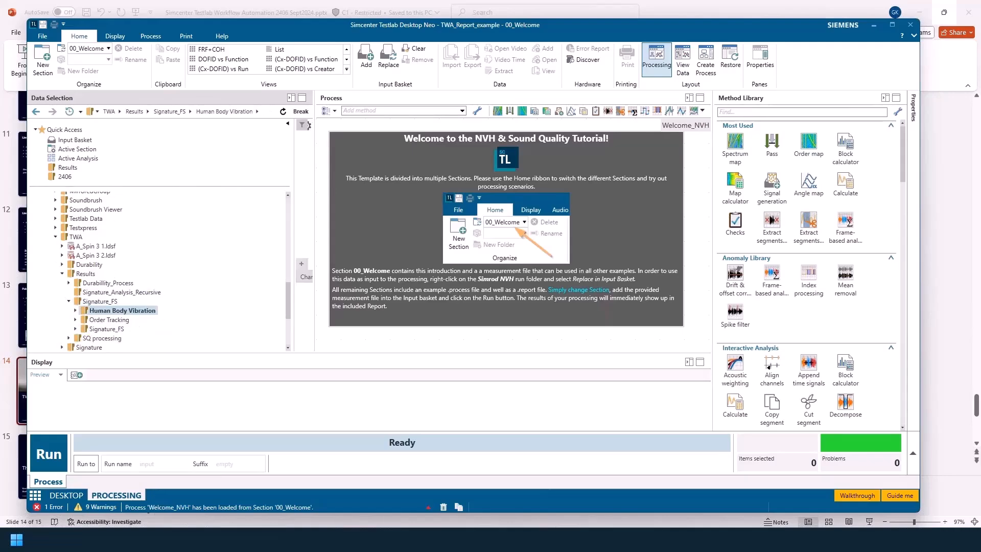
pyautogui.doubleClick(128, 320)
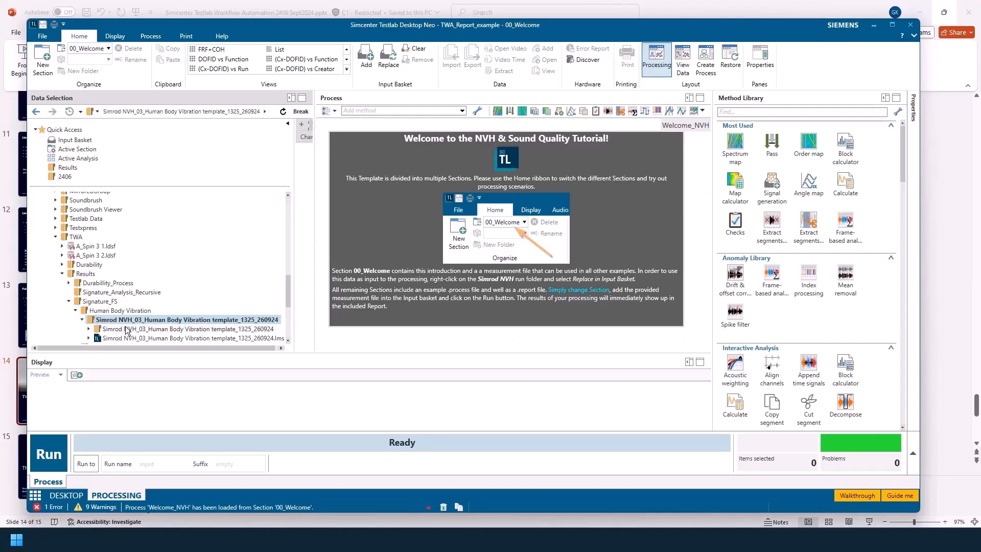
pyautogui.click(132, 338)
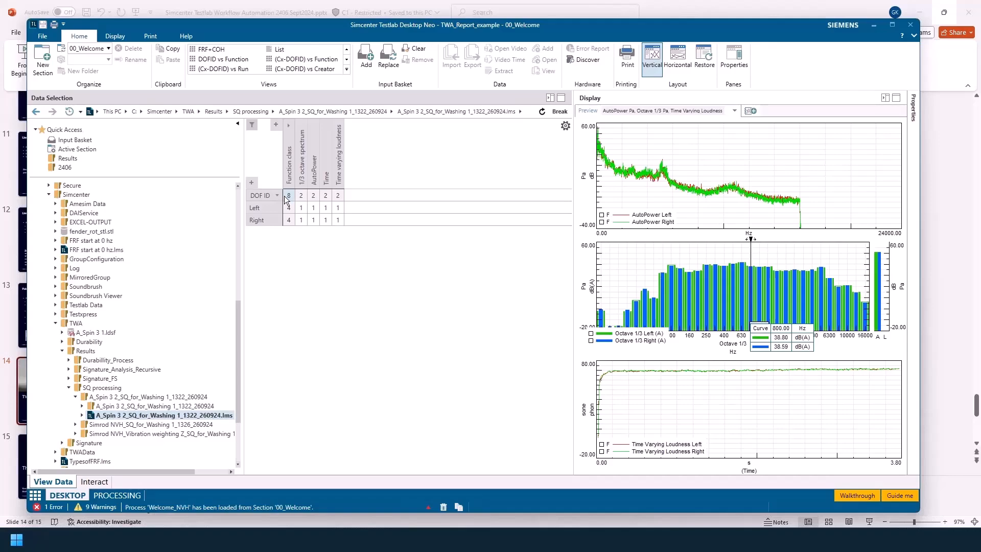
# - Expand the nested Signature_FS results and display the data of Simrod NVH_Signature Analysis template_1325_260924.lms
pyautogui.doubleClick(102, 378)
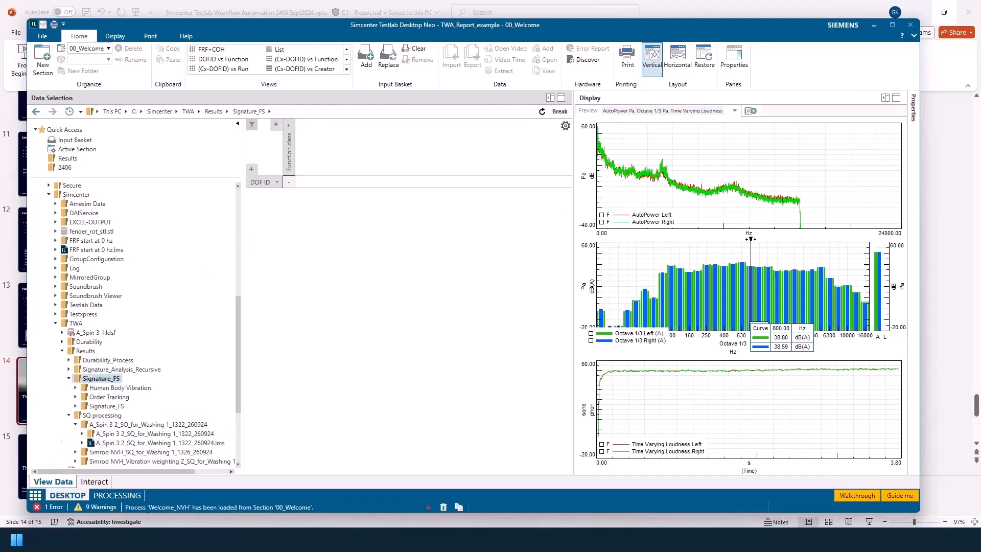
pyautogui.doubleClick(106, 406)
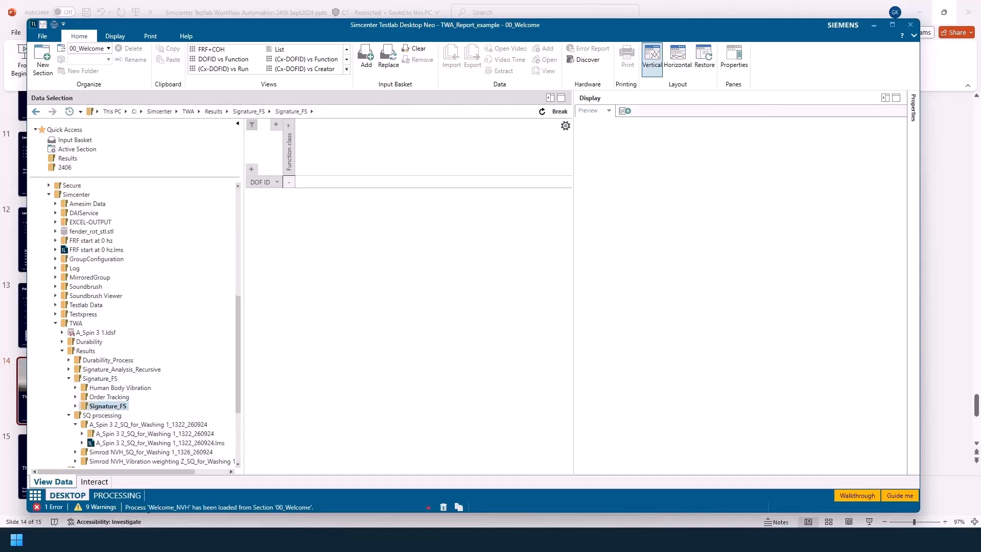
pyautogui.doubleClick(122, 415)
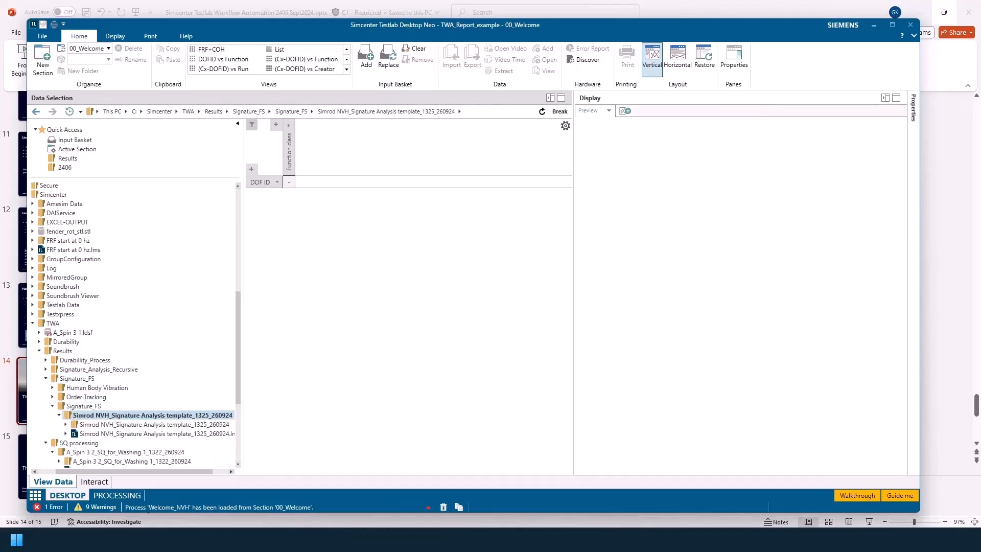
pyautogui.click(115, 433)
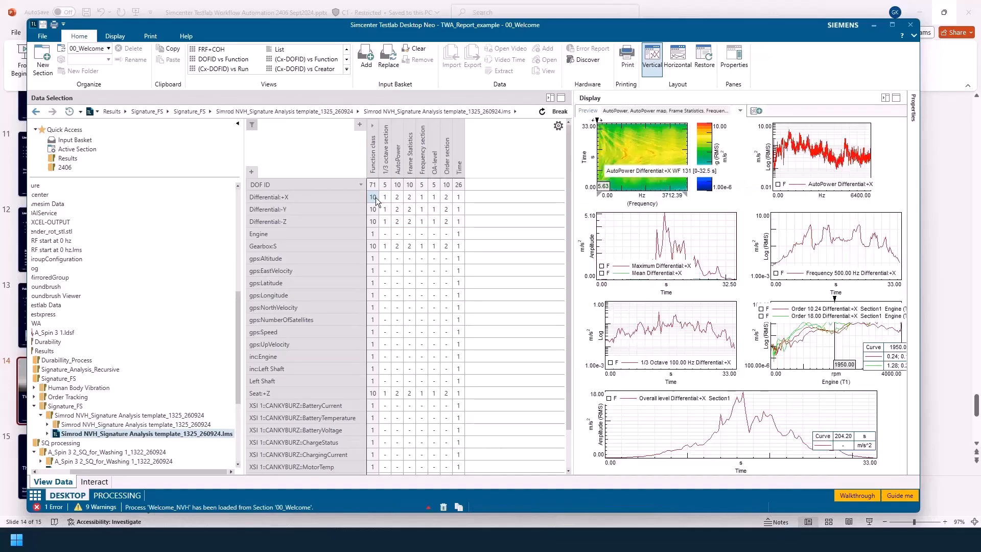
# - Display the data of Simrod NVH_03_Human Body Vibration template_1325_260924.lms, and return to the Workflow Automation jobs dashboard
pyautogui.doubleClick(82, 388)
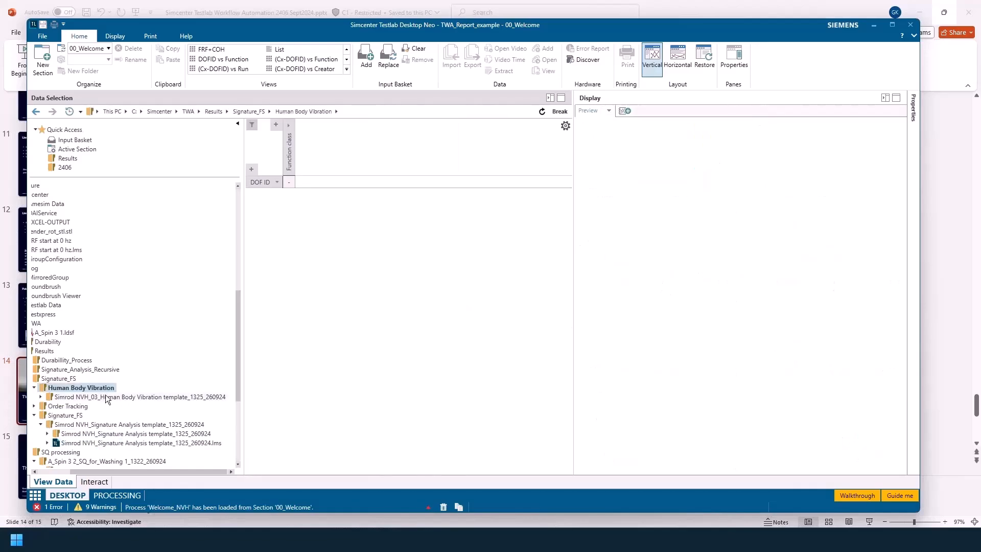
pyautogui.doubleClick(105, 397)
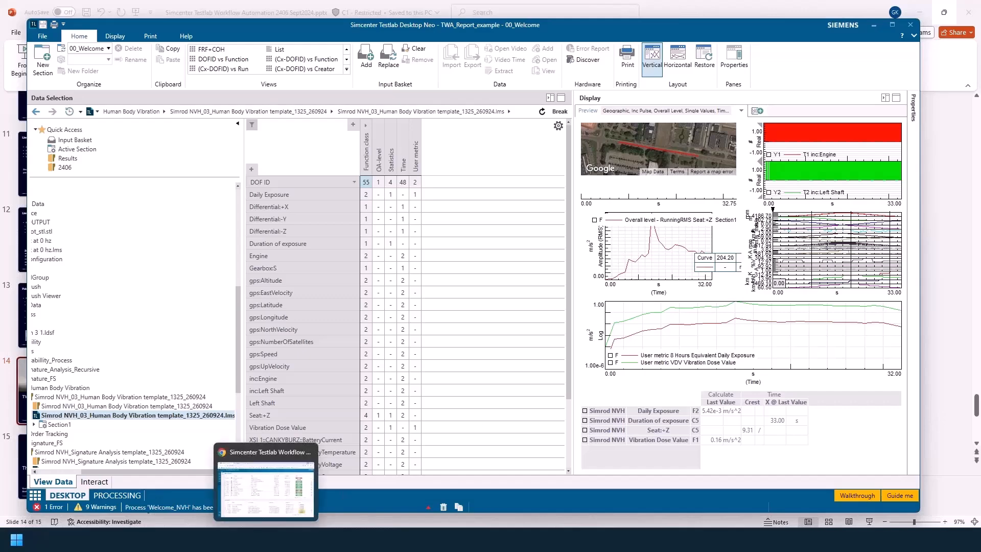
pyautogui.click(262, 493)
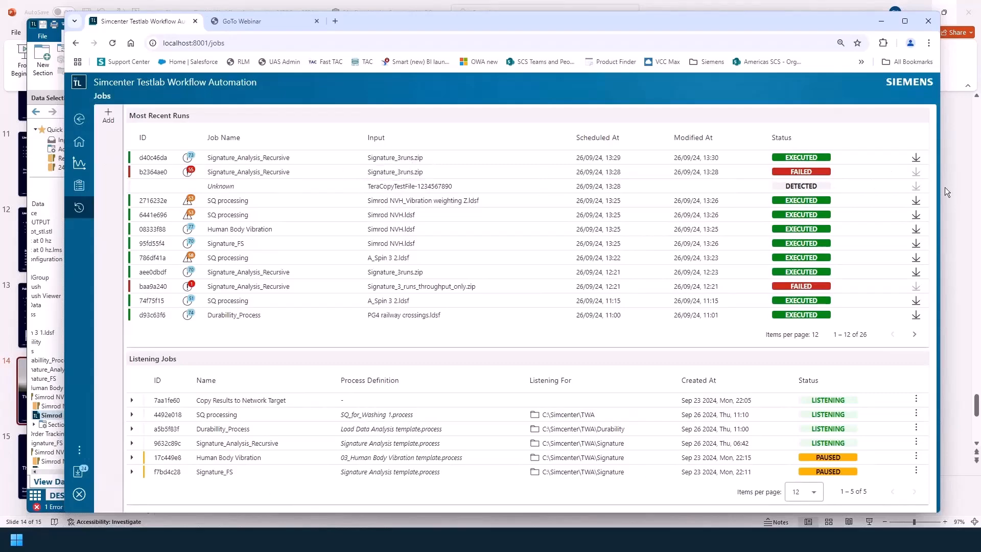
# - Switch to Simcenter Testlab Desktop Neo and browse the Signature_Analysis_Recursive results to Signature_3runs_Signature Analysis template_1329_260924.lms
pyautogui.moveTo(400, 540)
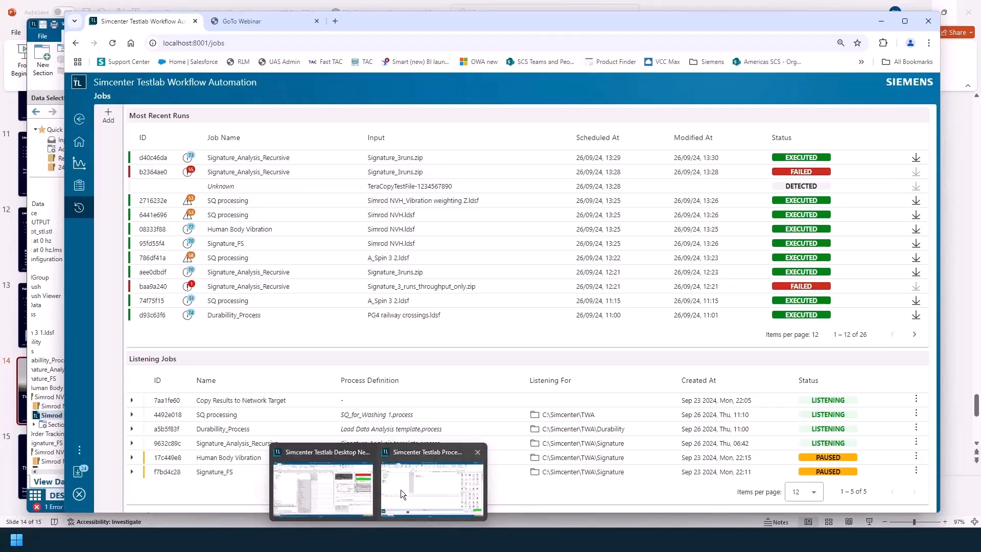
pyautogui.click(406, 480)
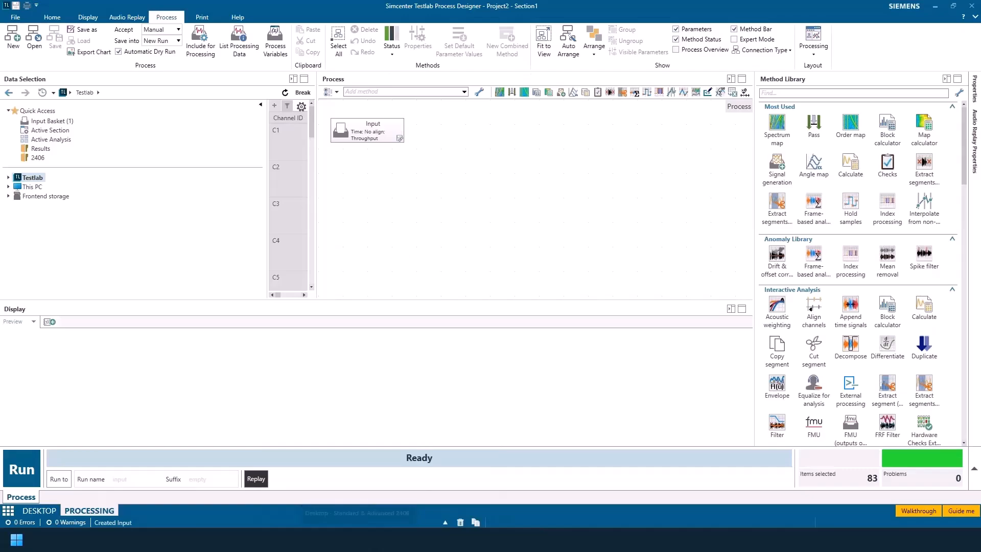
pyautogui.moveTo(378, 540)
pyautogui.click(323, 484)
pyautogui.moveTo(118, 469); pyautogui.dragTo(67, 471)
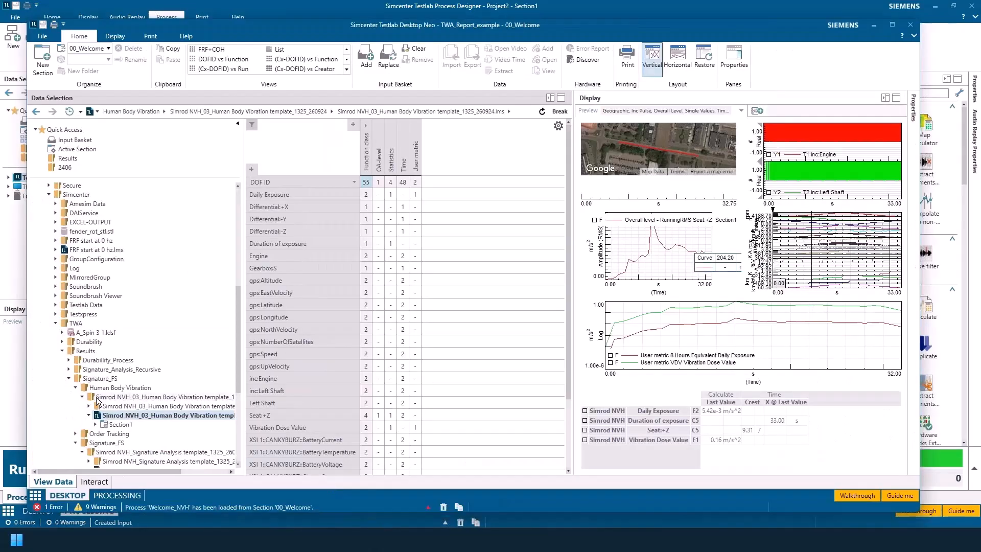
pyautogui.doubleClick(116, 371)
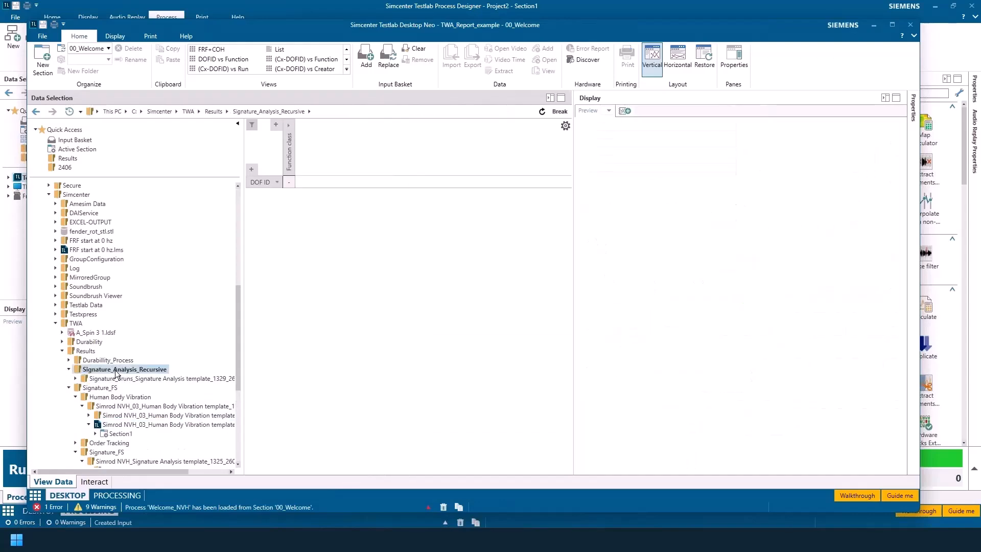
pyautogui.doubleClick(139, 380)
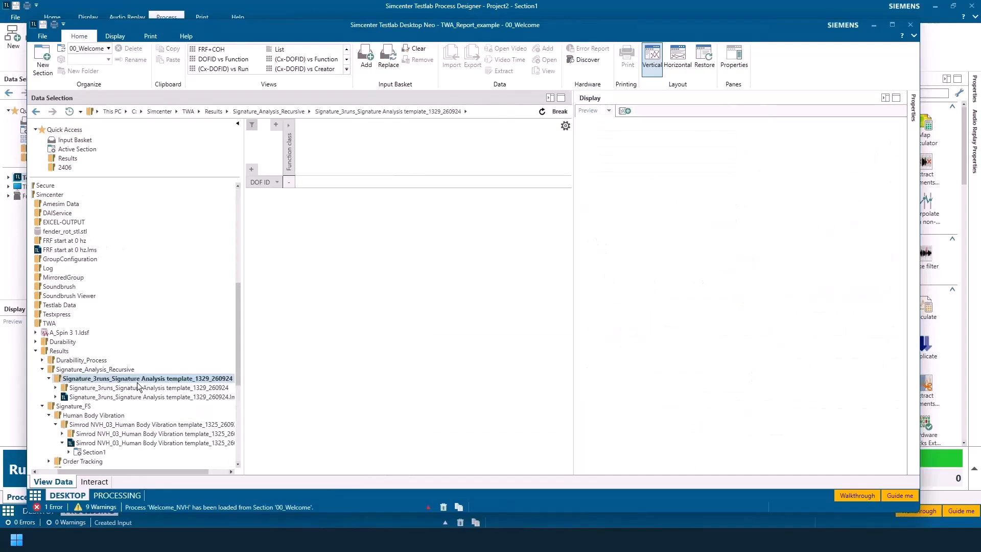
pyautogui.doubleClick(136, 396)
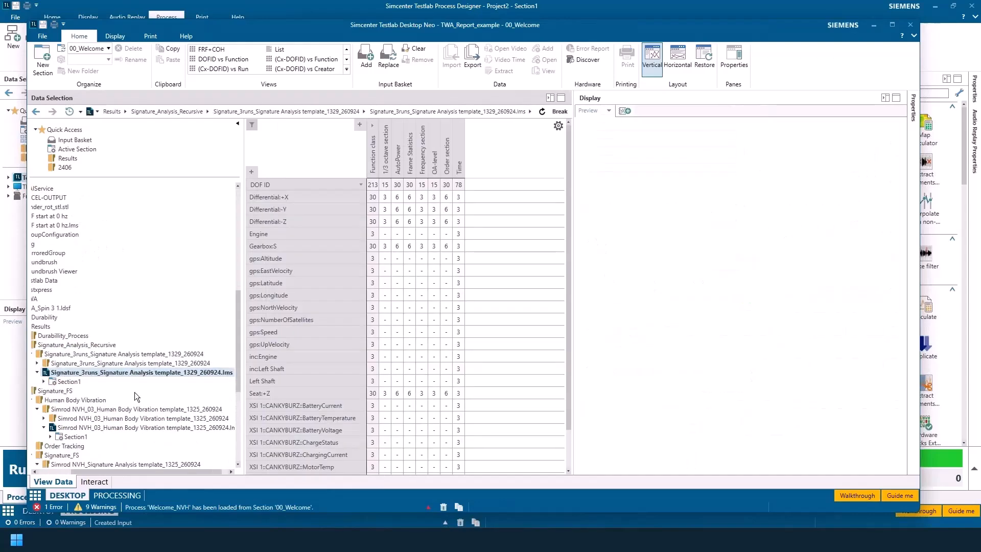
# - Expand Section1 of the selected project, select run Simrod NVH 1, and display its Differential:+X data
pyautogui.click(43, 382)
pyautogui.doubleClick(81, 391)
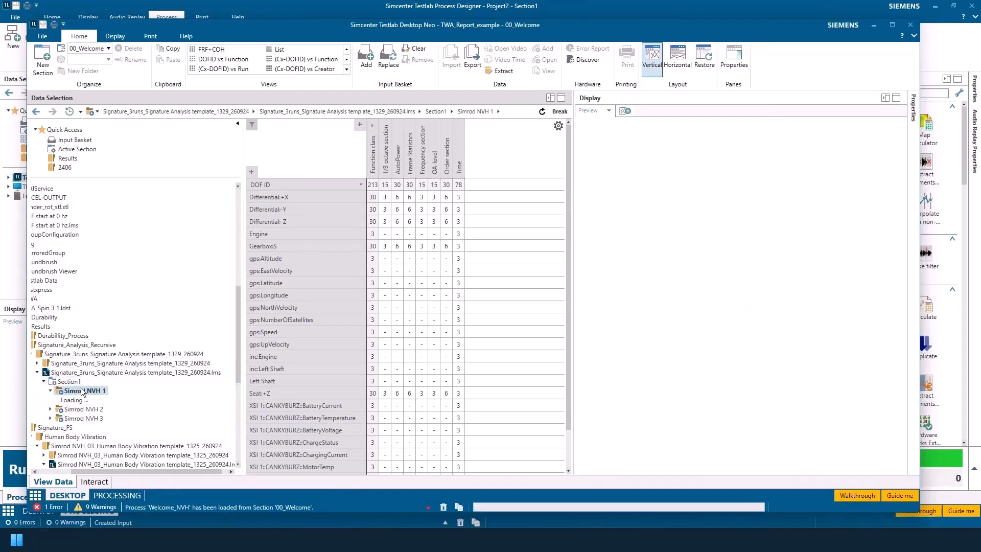
pyautogui.click(373, 199)
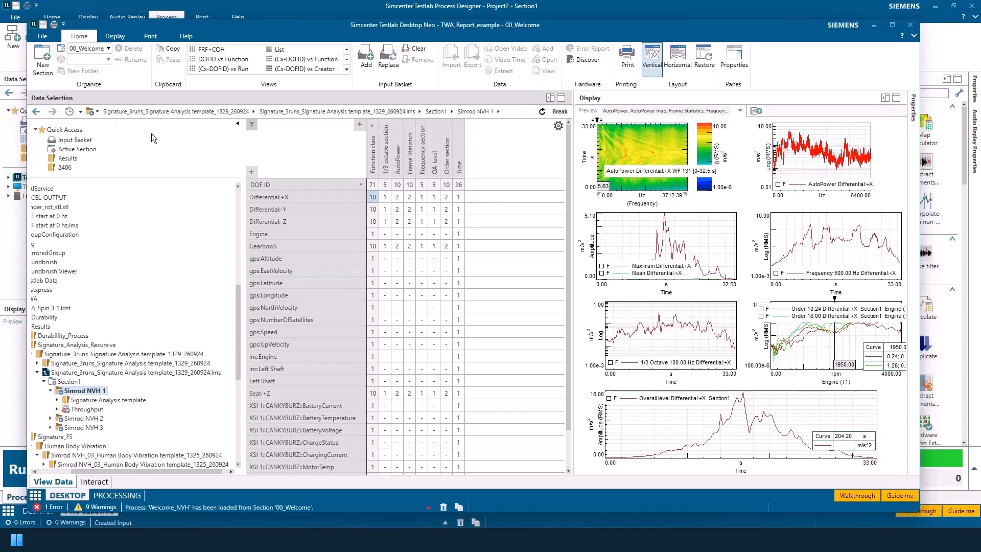
# - Open the saved report Signature Analysis_Report-No_Time_Data and maximize the Desktop Neo window
pyautogui.click(115, 37)
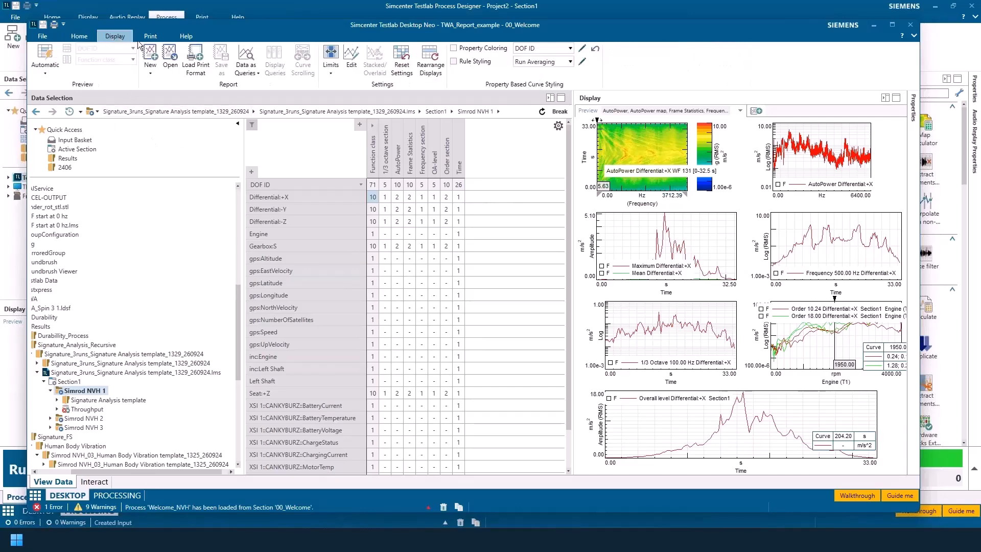
pyautogui.click(171, 57)
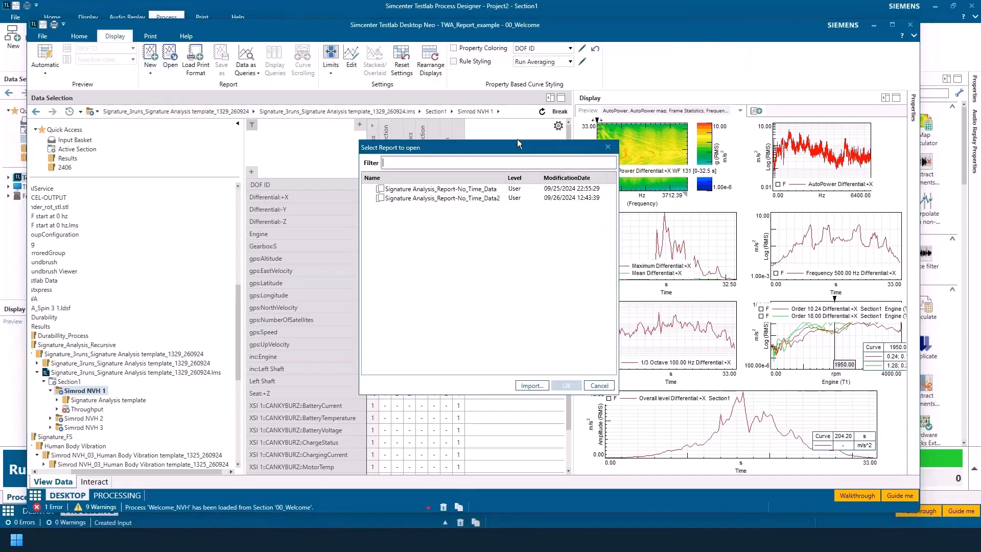
pyautogui.click(480, 188)
pyautogui.click(565, 385)
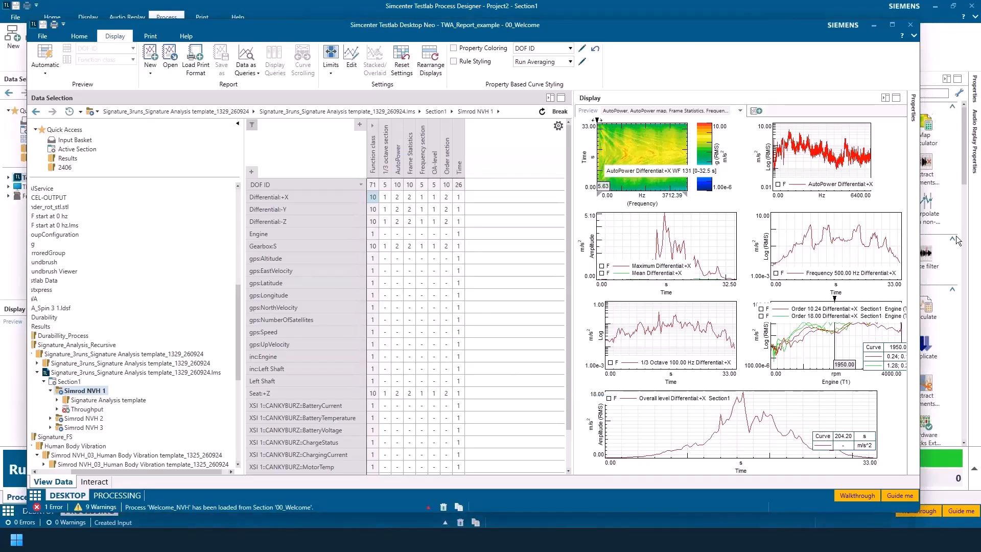
pyautogui.click(893, 25)
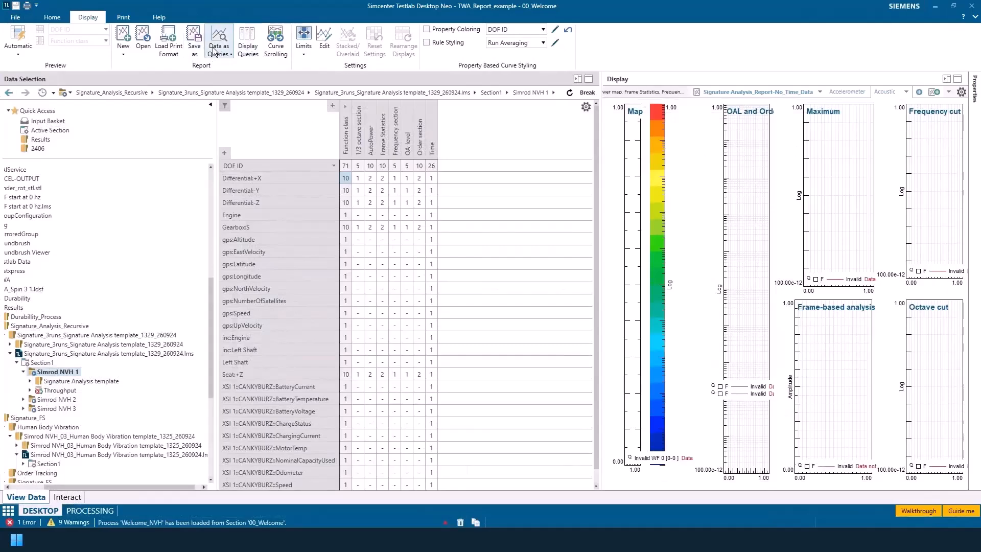
# - Change the report's display query source to the project on disk Signature_3runs_Signature Analysis template_1329_260924 in the Signature_Analysis_Recursive results
pyautogui.click(247, 46)
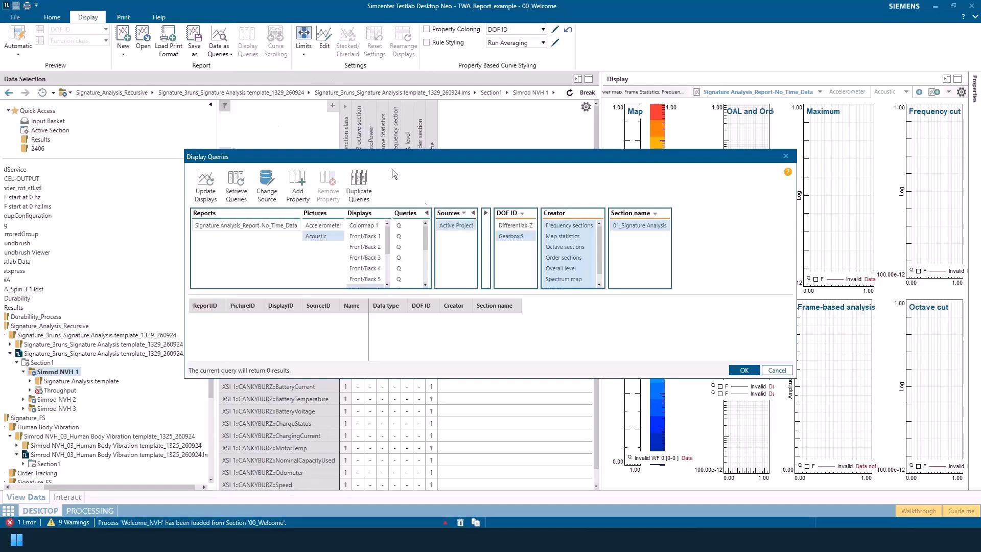
pyautogui.doubleClick(461, 226)
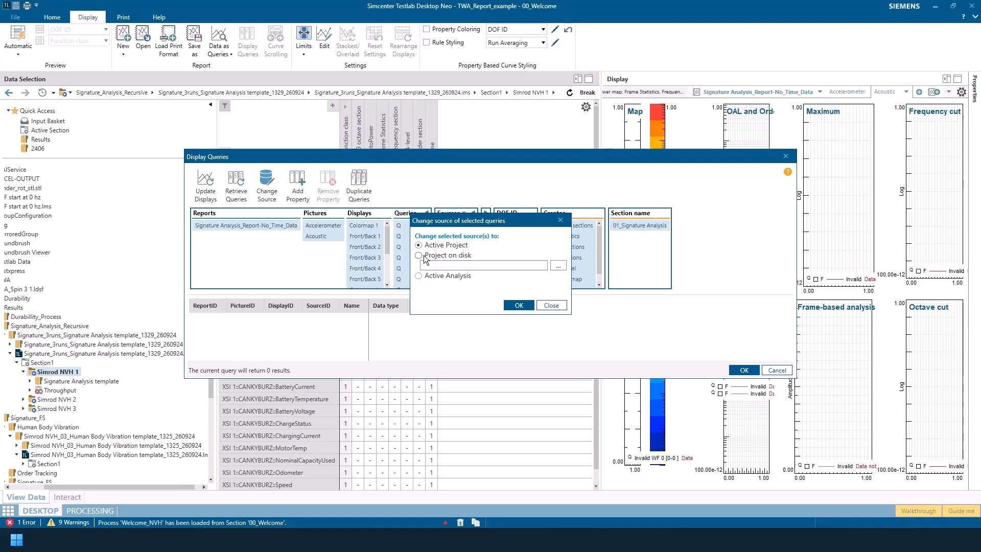
pyautogui.click(419, 256)
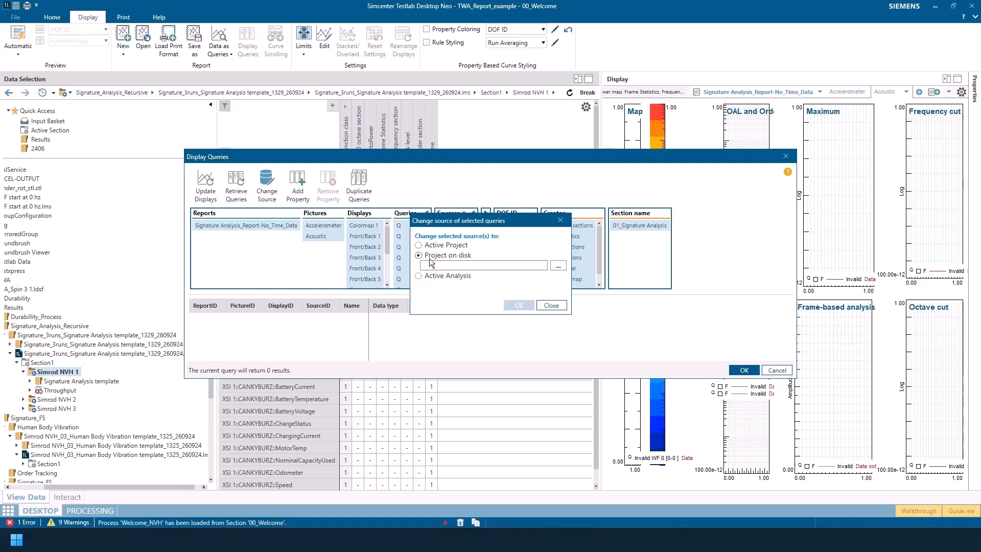
pyautogui.click(554, 268)
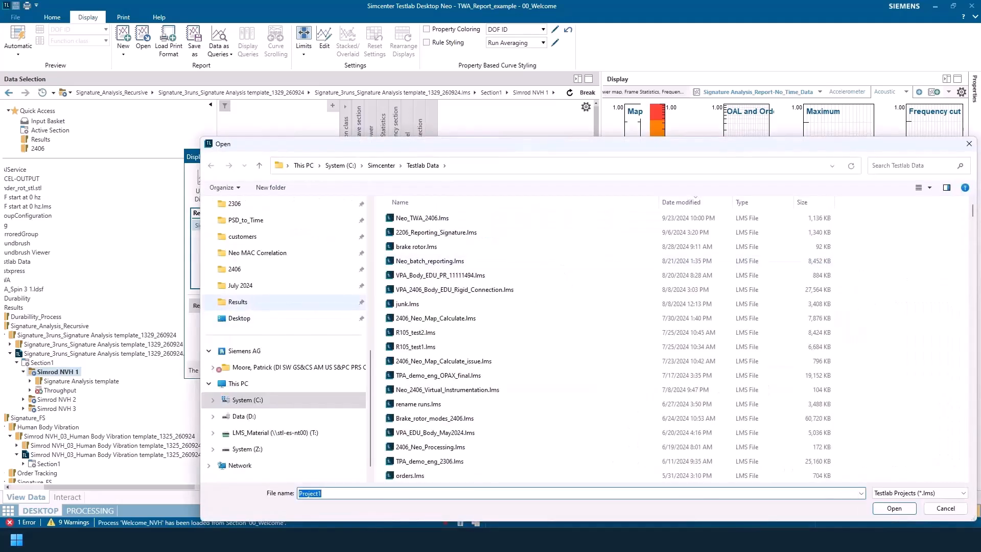
pyautogui.click(306, 302)
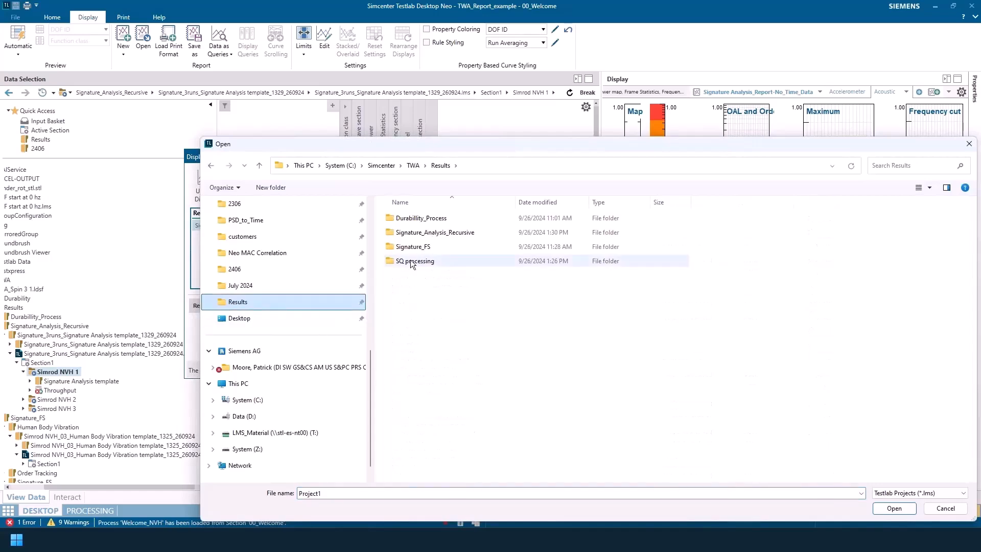
pyautogui.doubleClick(417, 233)
pyautogui.doubleClick(422, 221)
pyautogui.click(418, 231)
pyautogui.click(894, 509)
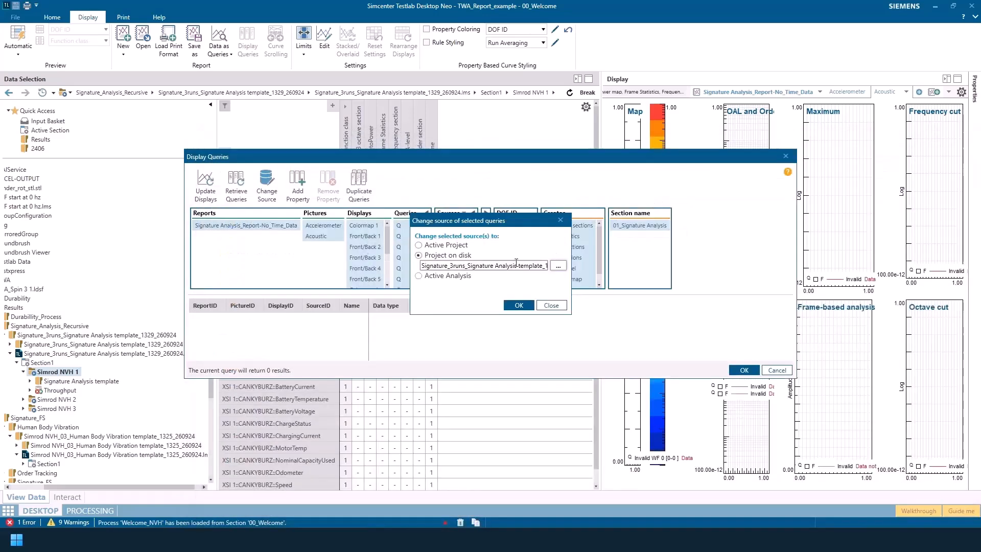
pyautogui.click(519, 306)
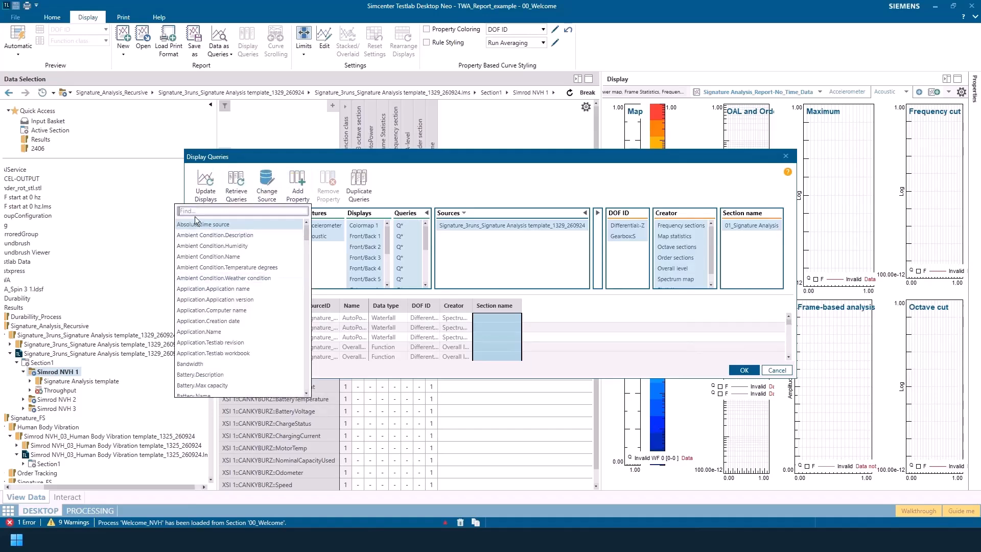
# - Add the Run name property to the display queries, filter it to Simrod NVH 1 only, and apply the queries to the report
pyautogui.write('Run')
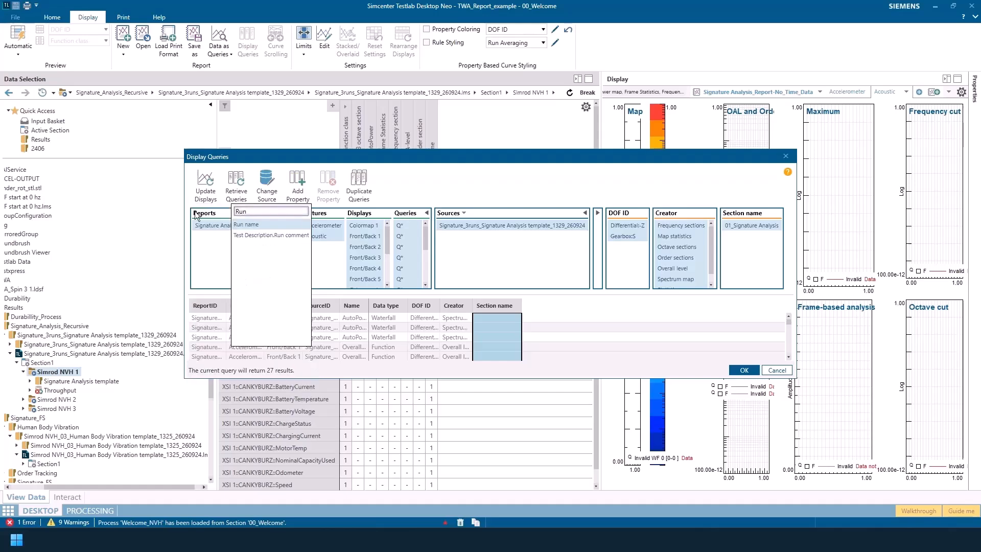
pyautogui.click(277, 226)
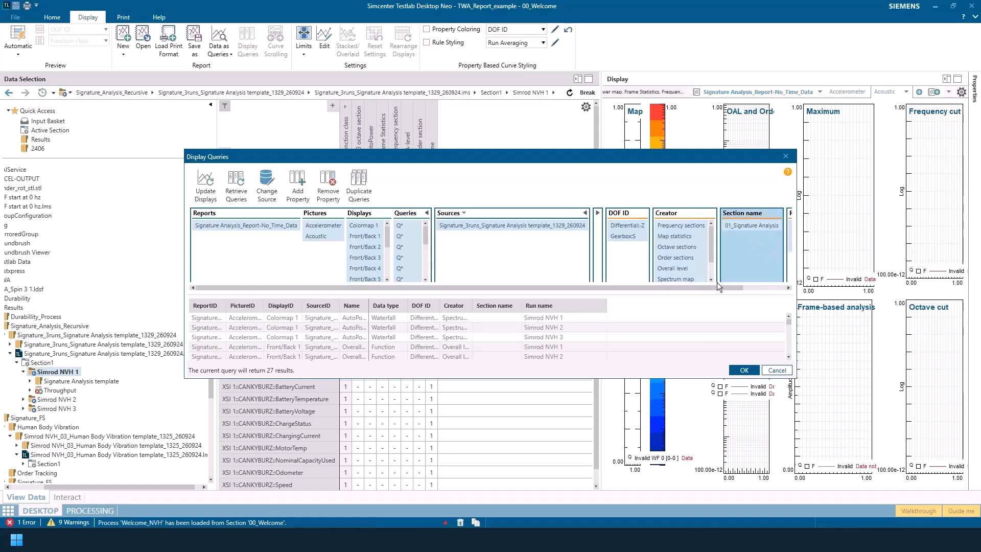
pyautogui.moveTo(721, 289); pyautogui.dragTo(771, 290)
pyautogui.click(775, 218)
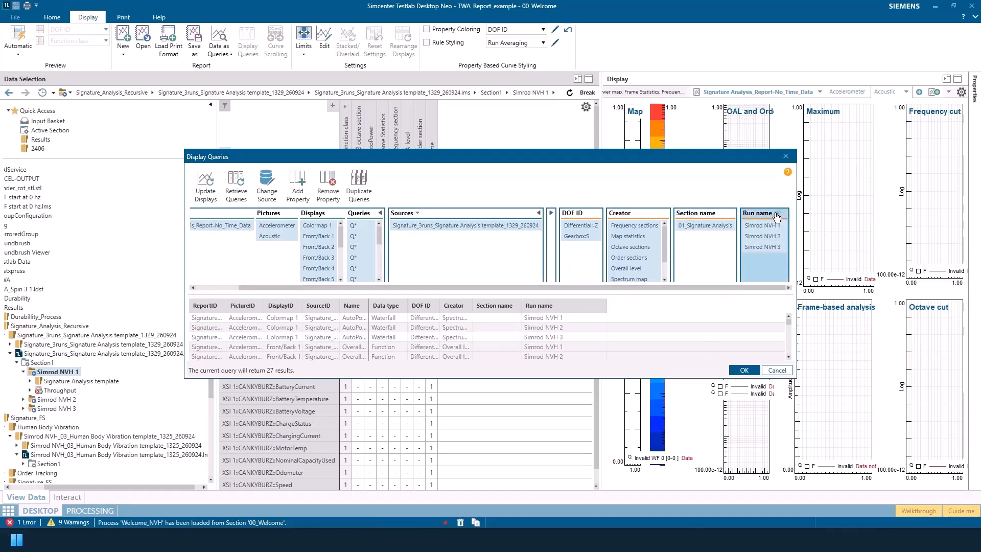
pyautogui.click(778, 215)
pyautogui.click(704, 290)
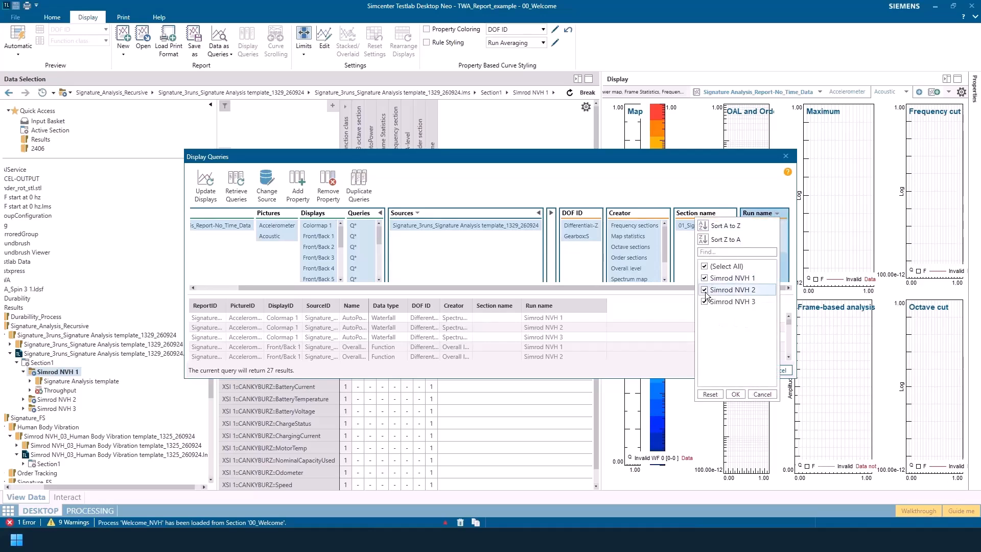
pyautogui.click(704, 301)
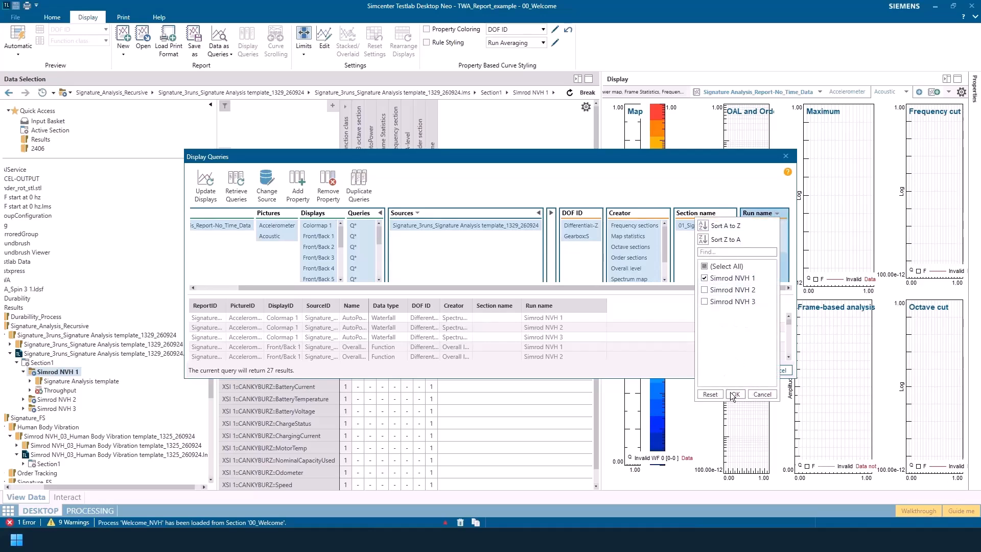
pyautogui.click(735, 394)
pyautogui.click(743, 370)
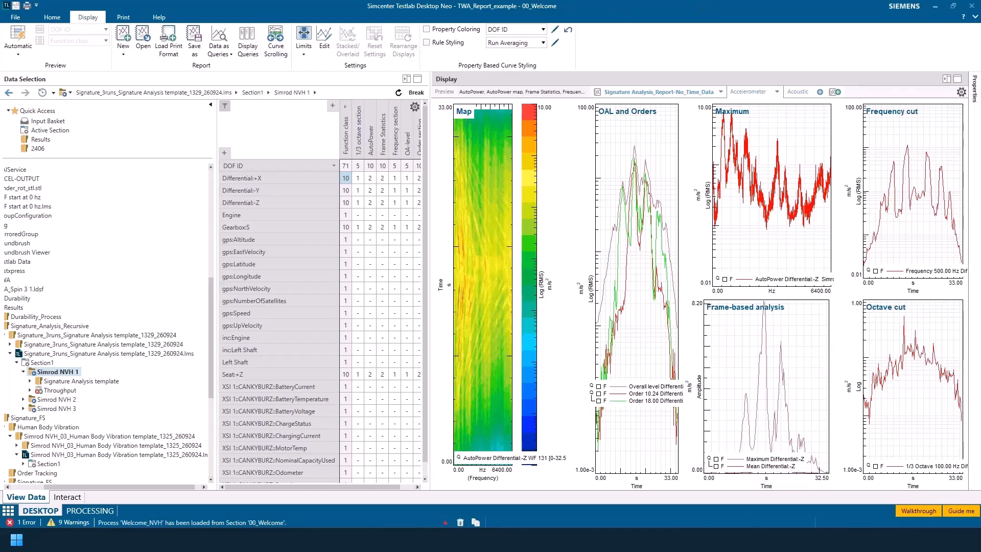
# - Switch to Workflow Automation in the browser and start a listening processing job named "new job"
pyautogui.moveTo(266, 540)
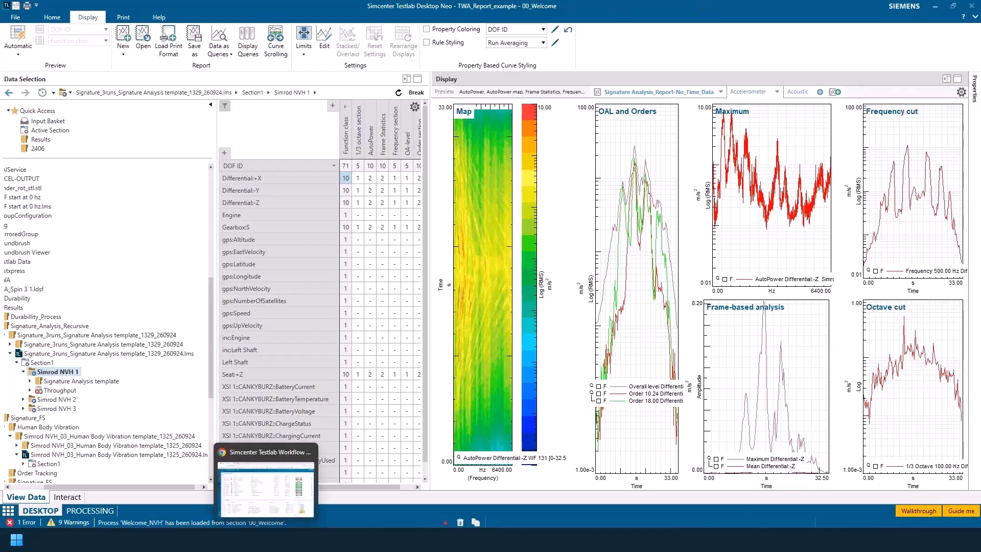
pyautogui.click(267, 497)
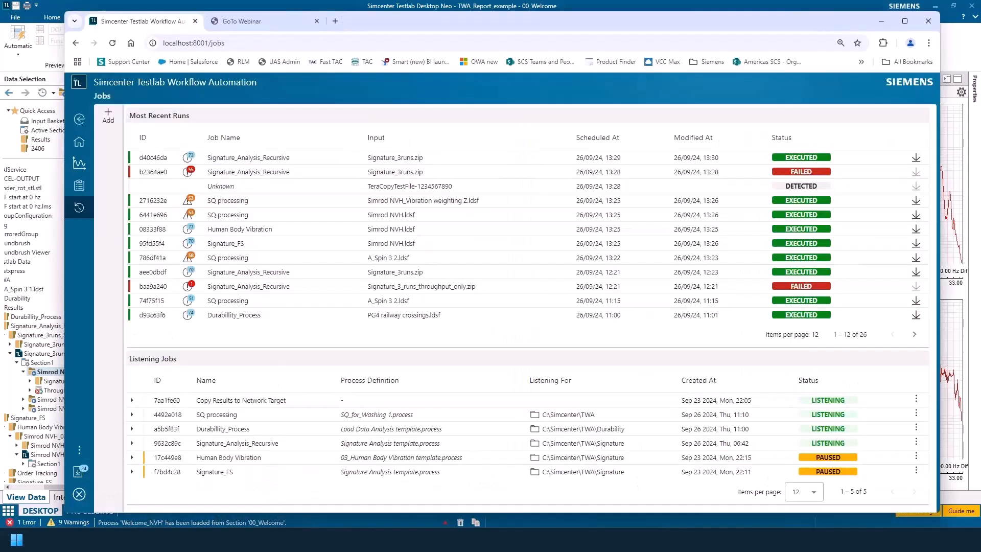
pyautogui.click(84, 140)
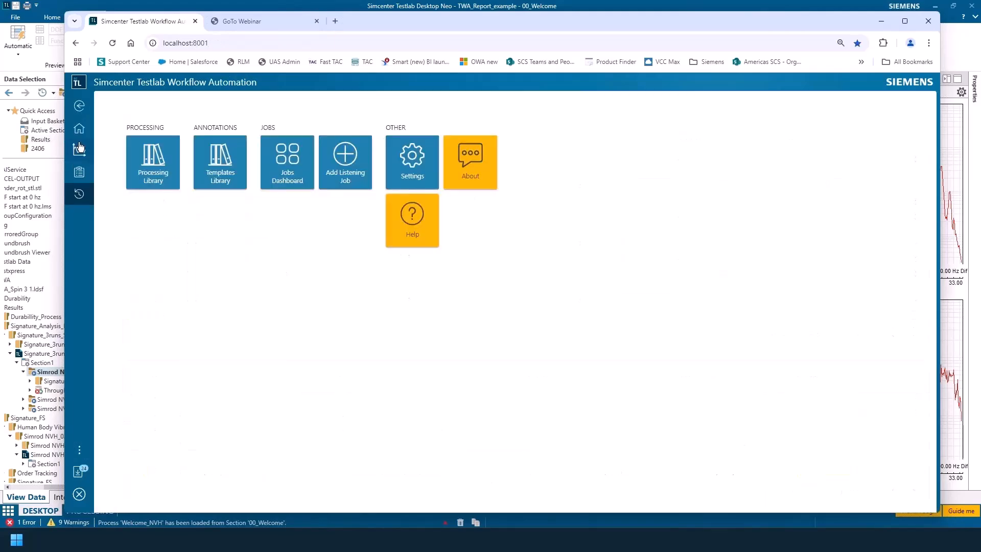
pyautogui.click(348, 159)
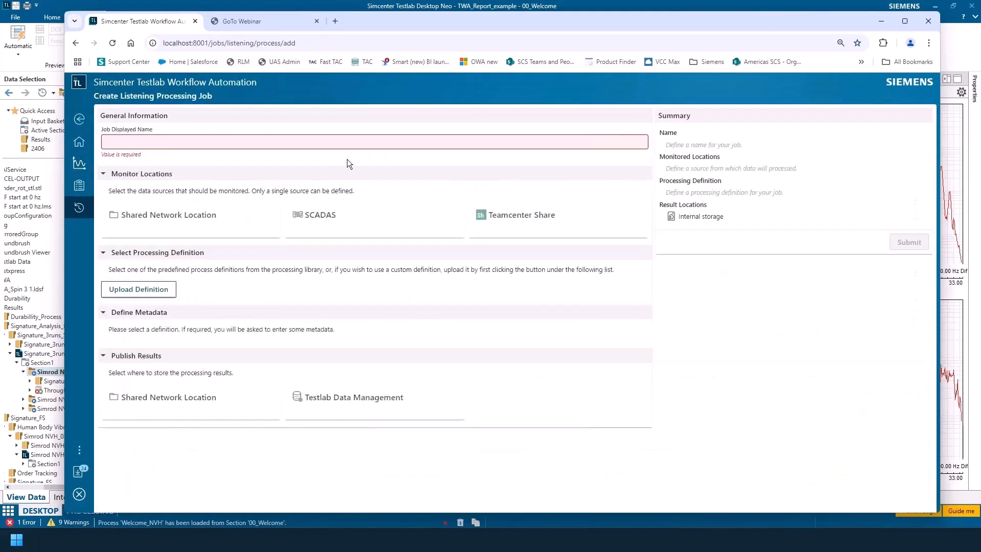
pyautogui.click(169, 144)
pyautogui.write('new jpo')
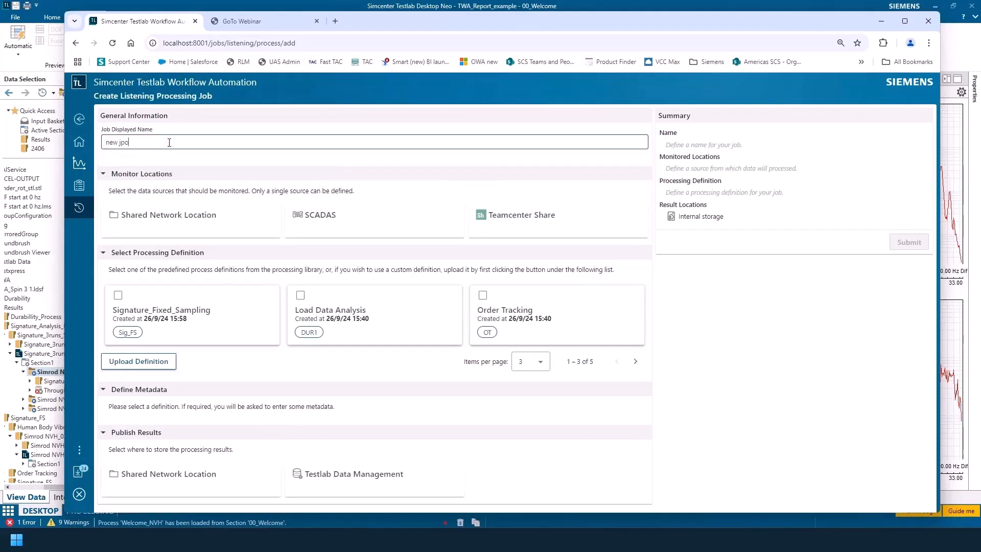
pyautogui.press('BackSpace')
pyautogui.press('BackSpace')
pyautogui.write('ob')
# - Add a shared network location as the job's monitored source with the path C:\SimcenteTWA
pyautogui.click(159, 211)
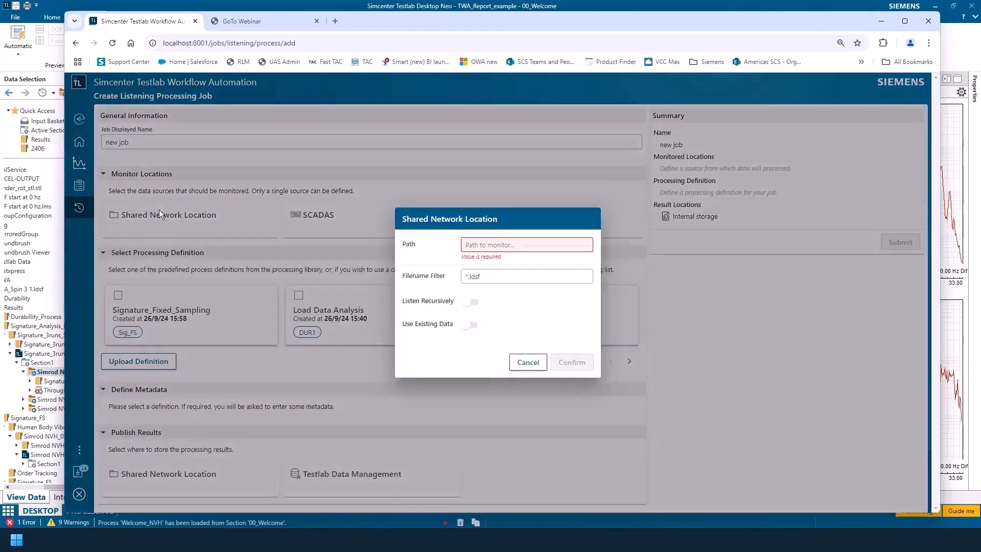
pyautogui.click(484, 248)
pyautogui.write('C:\\S')
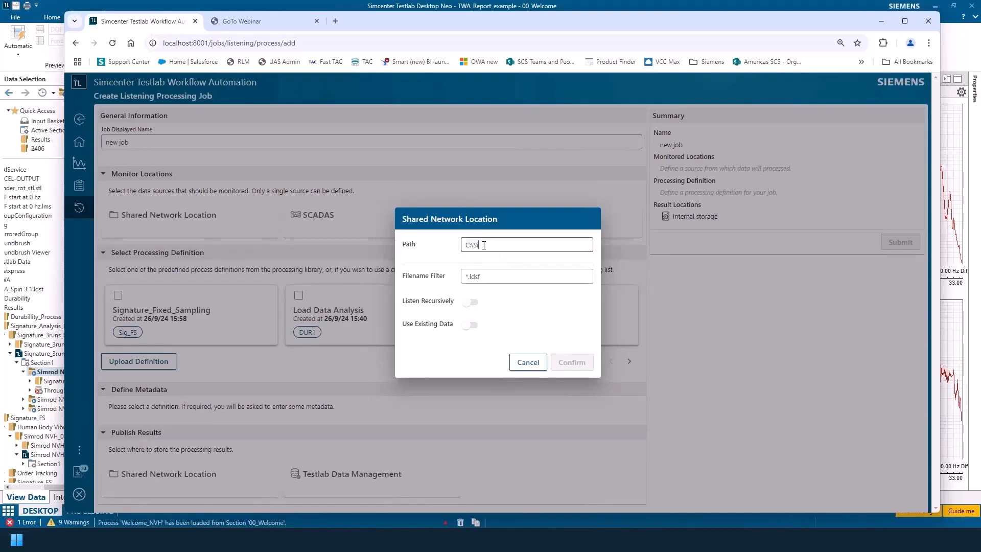
pyautogui.write('imcenteTWA')
pyautogui.moveTo(522, 244); pyautogui.dragTo(419, 243)
pyautogui.hotkey('ctrl', 'c')
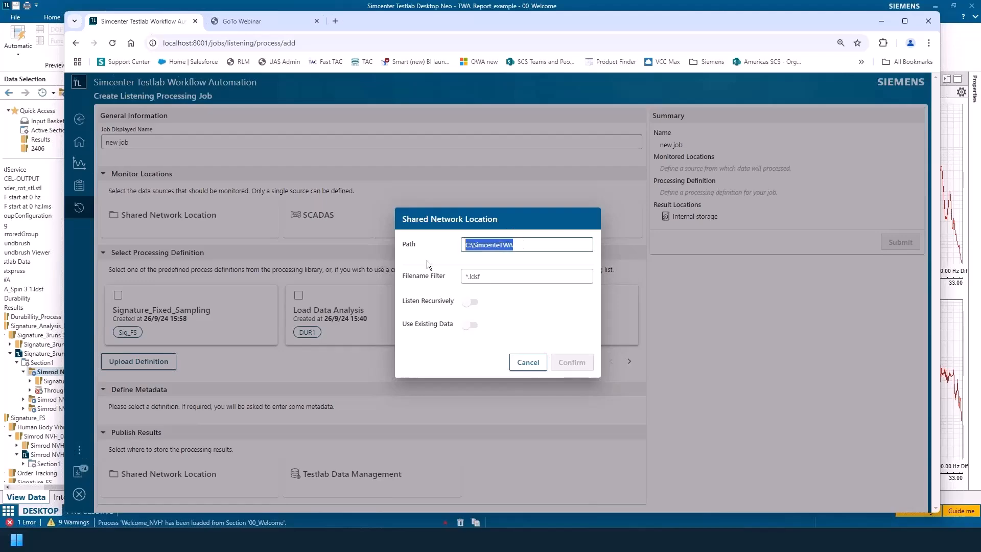
# - Set the monitored location's filename filter to * and turn on Listen Recursively
pyautogui.click(487, 277)
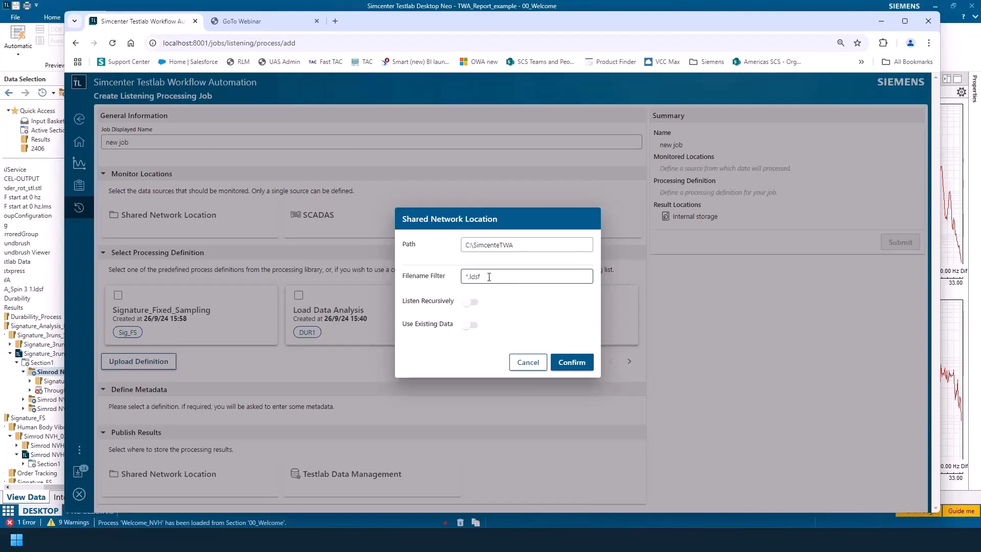
pyautogui.press('BackSpace')
pyautogui.click(471, 306)
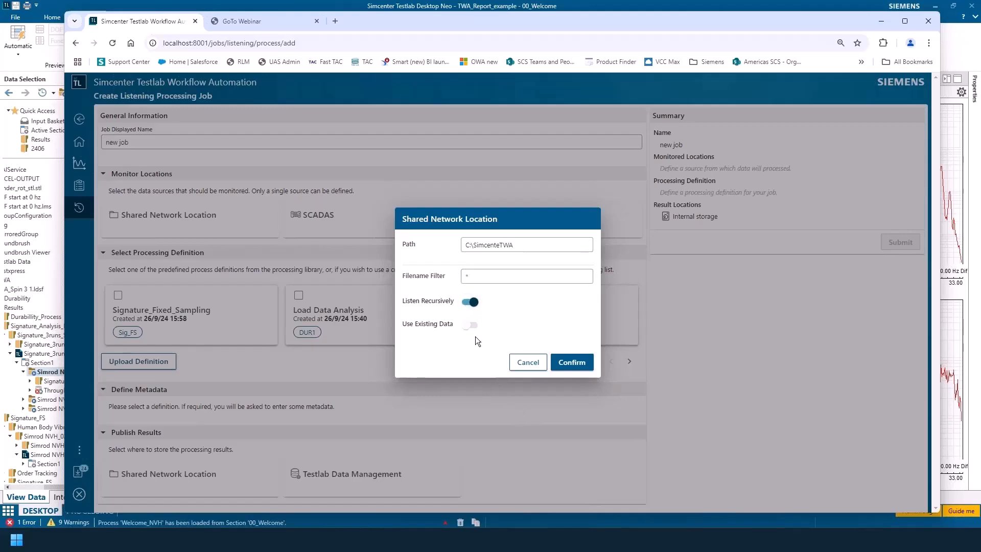
# - Confirm the monitored shared network location with Use Existing Data turned off
pyautogui.click(469, 325)
pyautogui.click(467, 326)
pyautogui.click(568, 365)
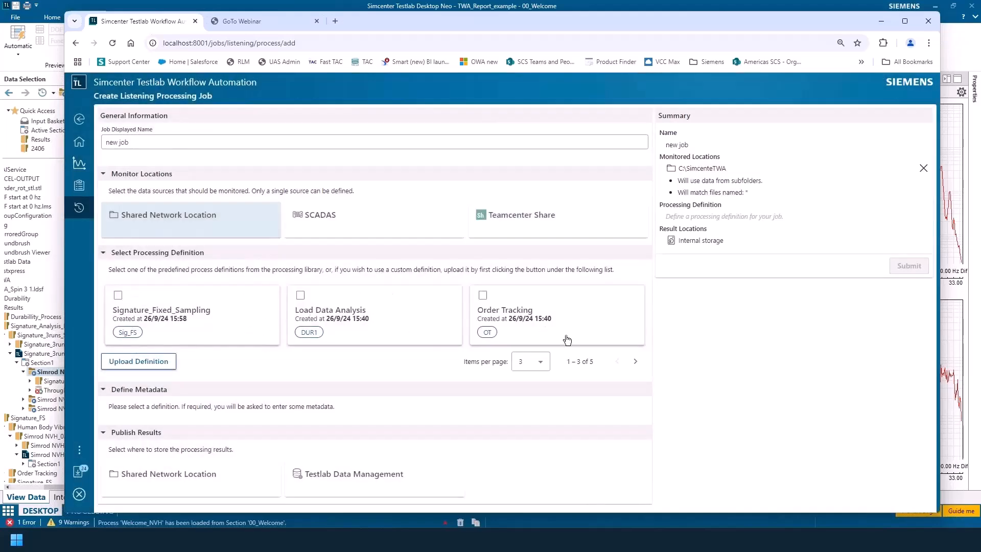
# - Upload Signature Analysis template.process as the job's custom processing definition
pyautogui.click(139, 361)
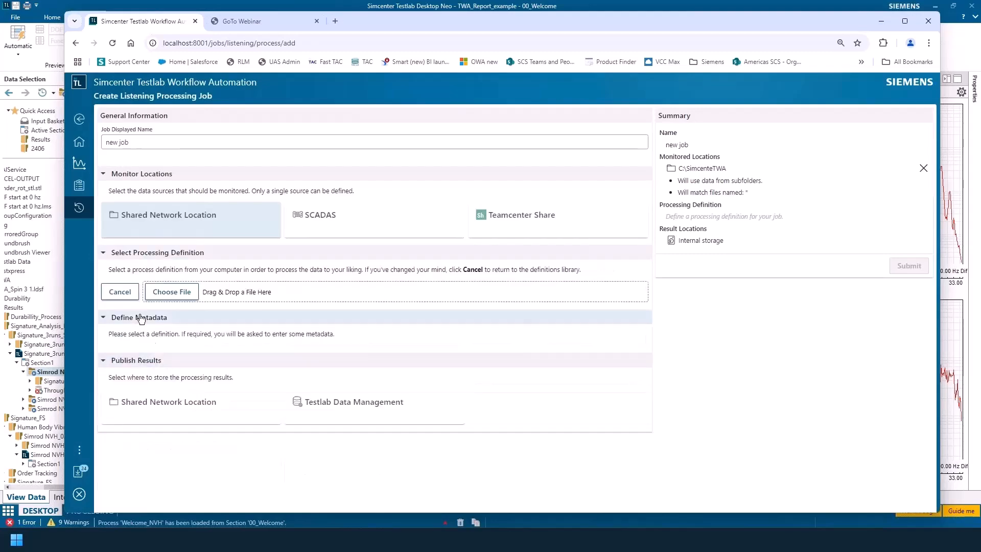
pyautogui.click(157, 302)
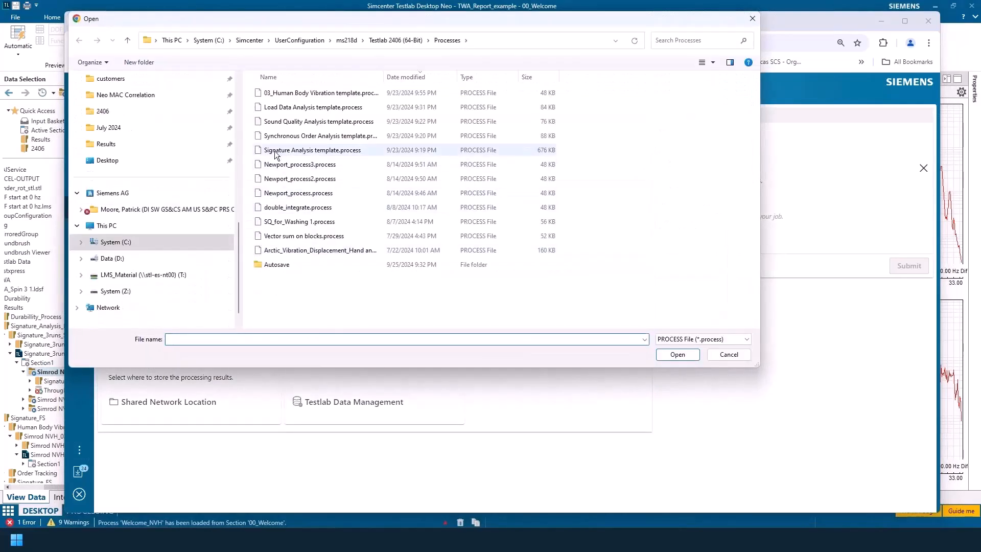
pyautogui.click(275, 149)
pyautogui.click(677, 353)
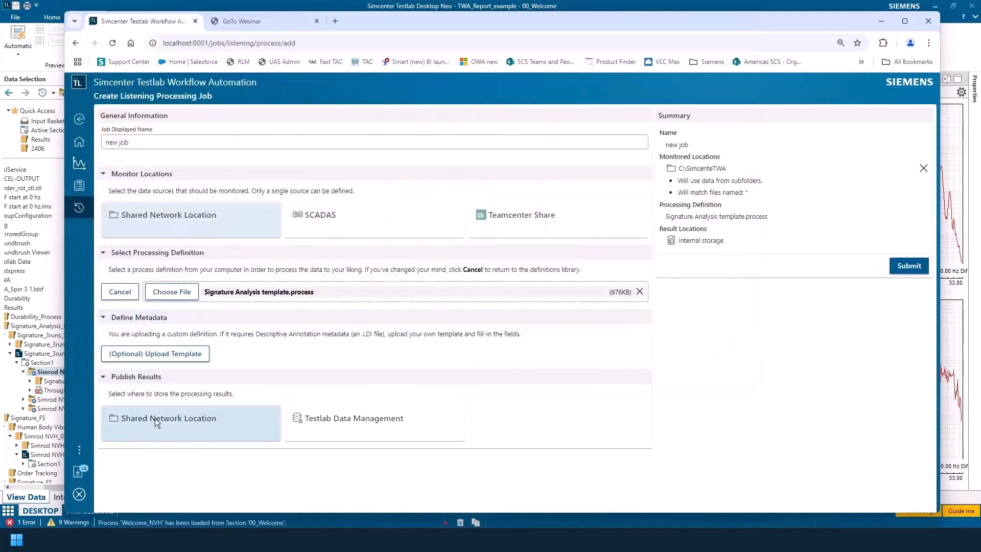
# - Publish the results to the shared network location C:\SimcenteTWA\Results with Extract Results turned on, and submit the job
pyautogui.click(155, 419)
pyautogui.click(489, 269)
pyautogui.hotkey('ctrl', 'v')
pyautogui.write('\\Results')
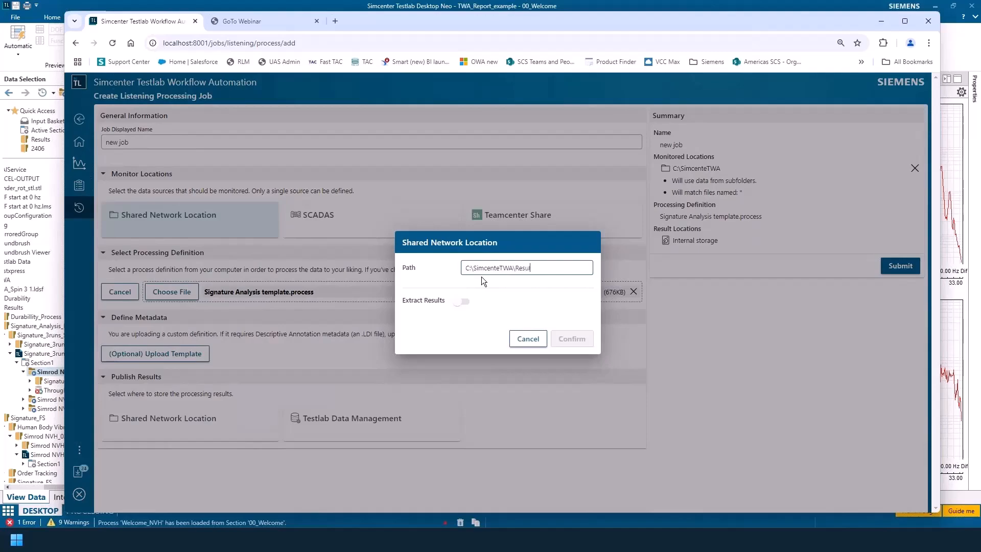
pyautogui.click(465, 302)
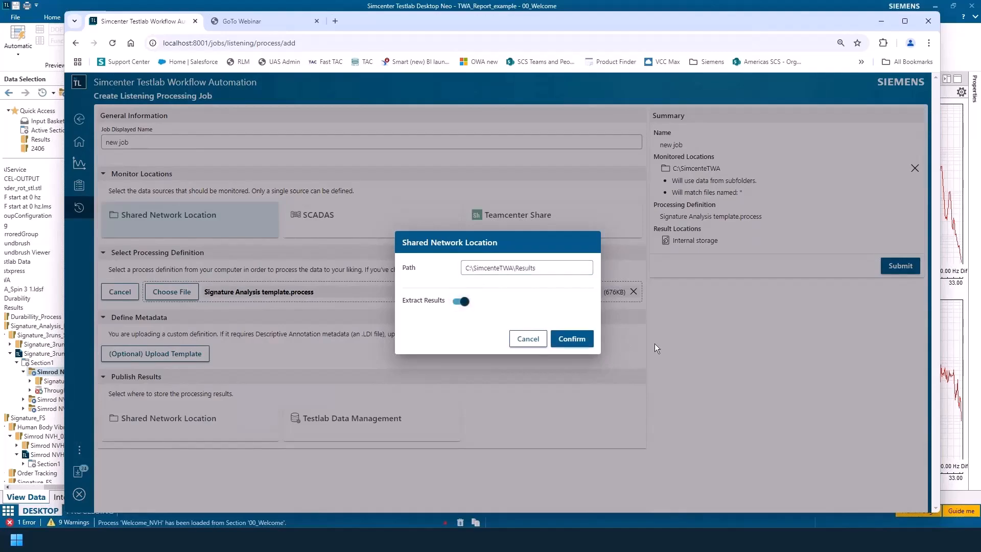
pyautogui.click(581, 338)
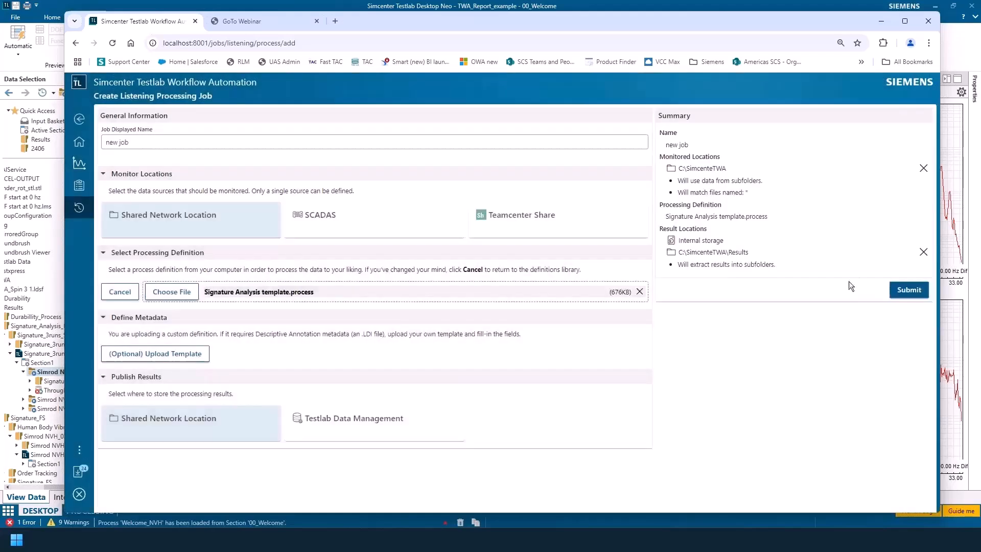
pyautogui.click(913, 290)
pyautogui.click(547, 118)
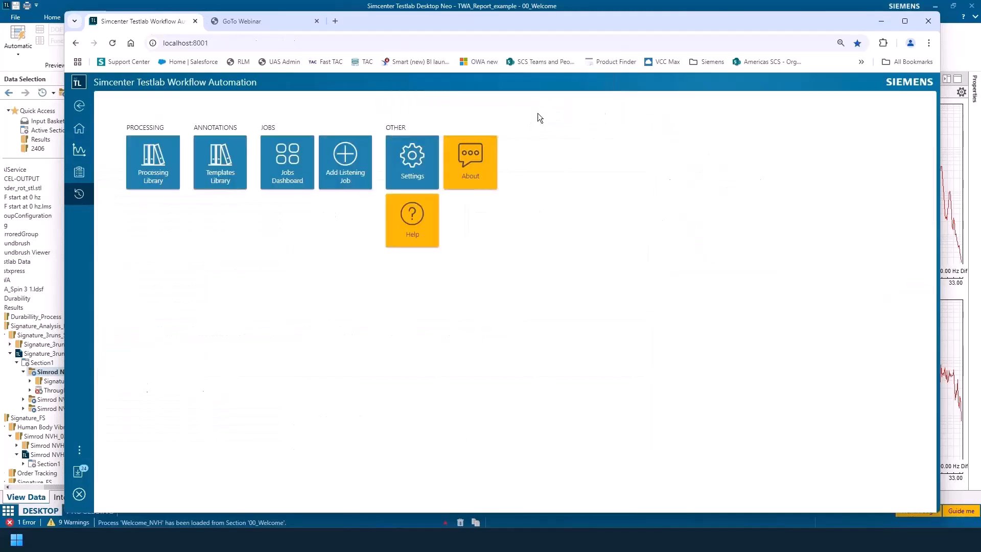
# - Open the Jobs Dashboard and download the results of the most recent executed Signature_Analysis_Recursive run
pyautogui.click(301, 162)
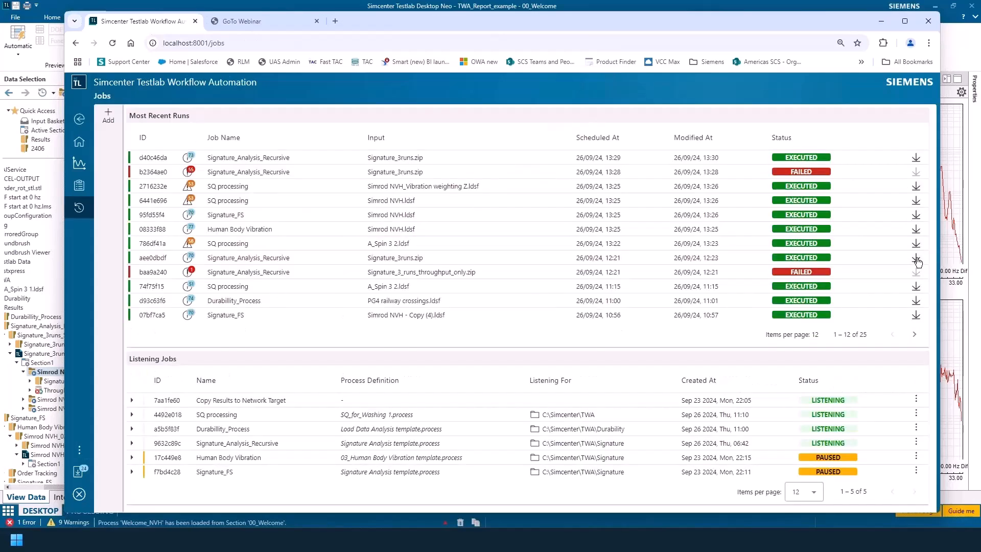
pyautogui.click(915, 157)
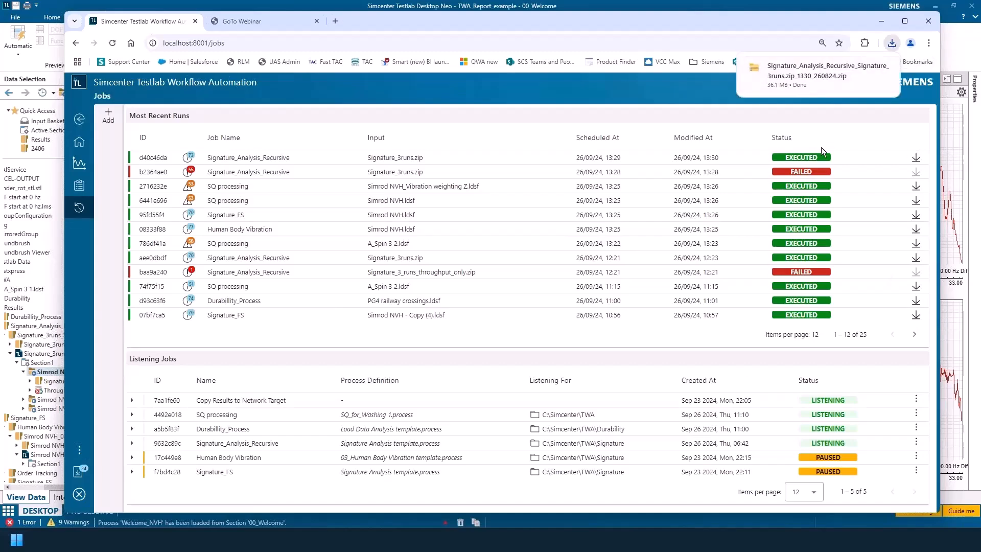
pyautogui.moveTo(829, 81)
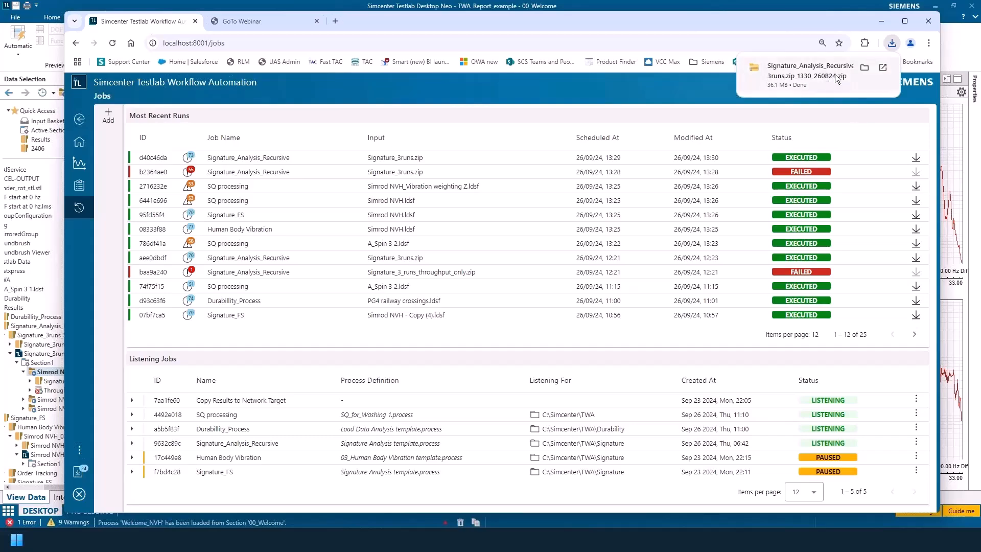